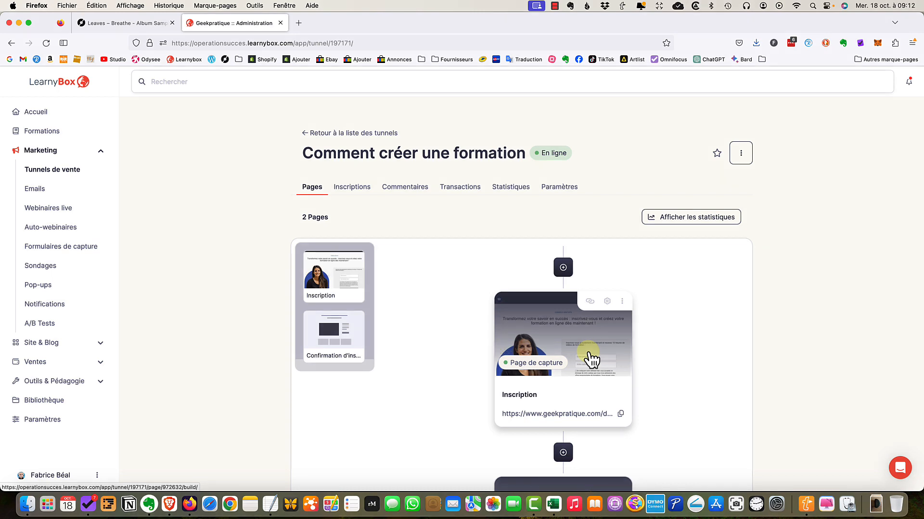
Open the Inscription capture page of the tunnel, select its sign-up form and open that form for editing
left_click(592, 358)
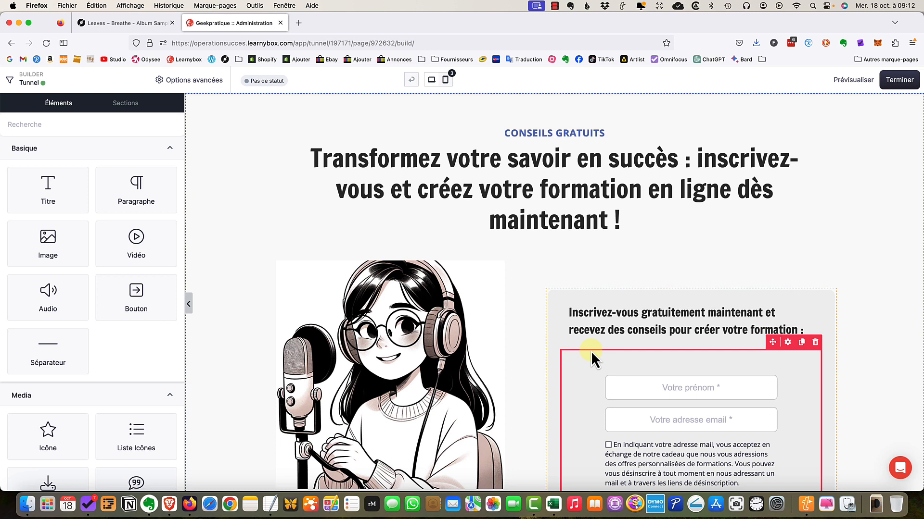
left_click(590, 351)
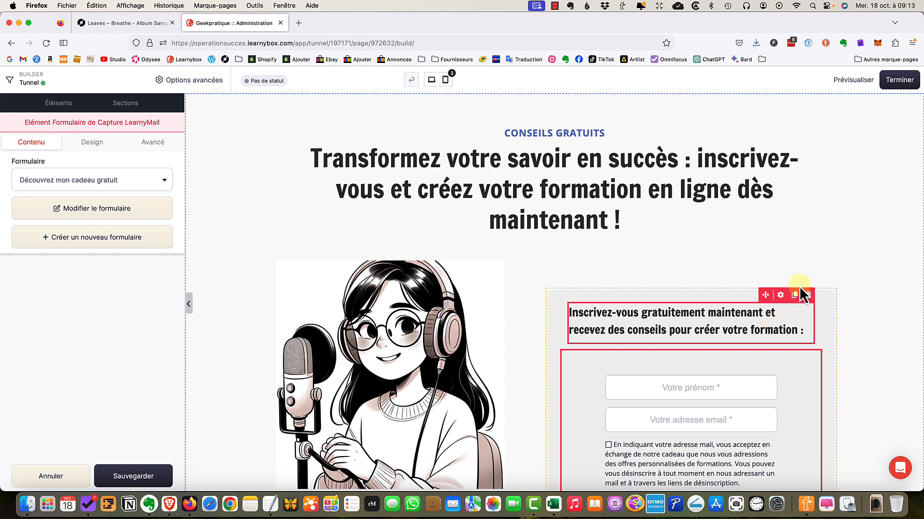
scroll(835, 236, "down", 5)
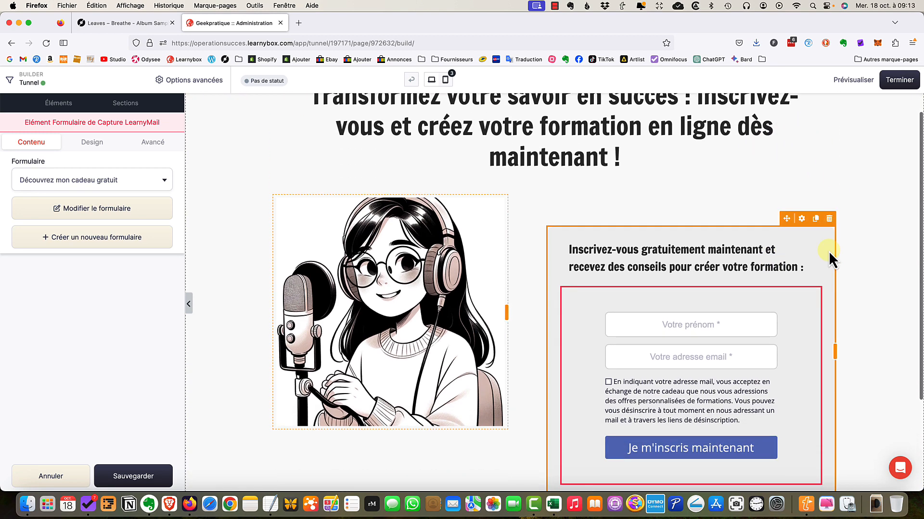
scroll(859, 316, "up", 5)
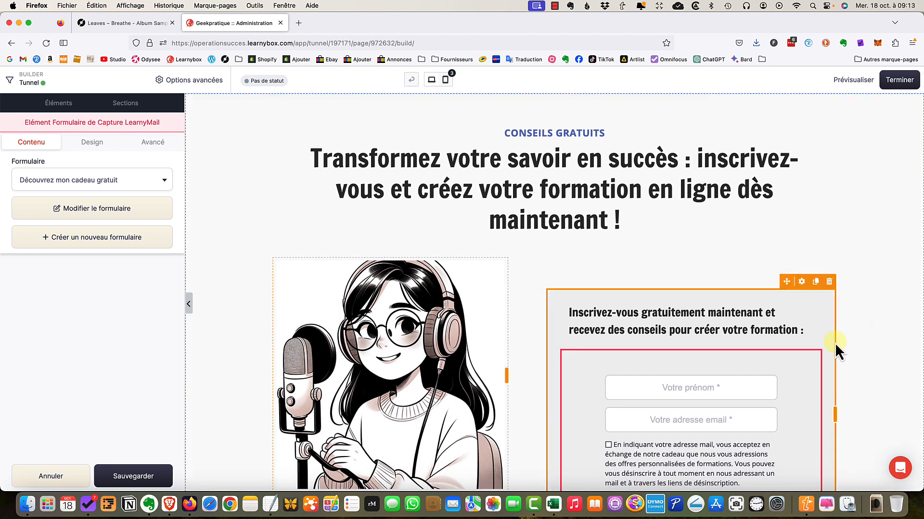
scroll(835, 343, "down", 3)
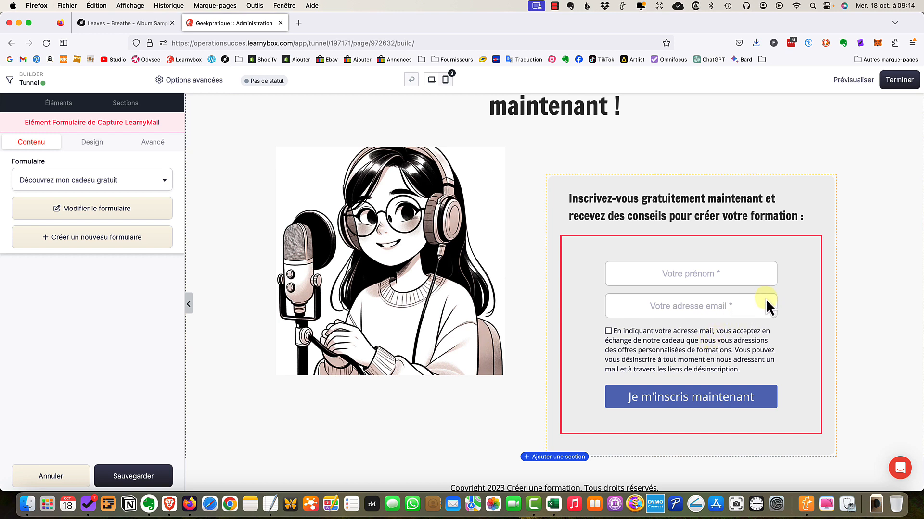
scroll(766, 303, "up", 1)
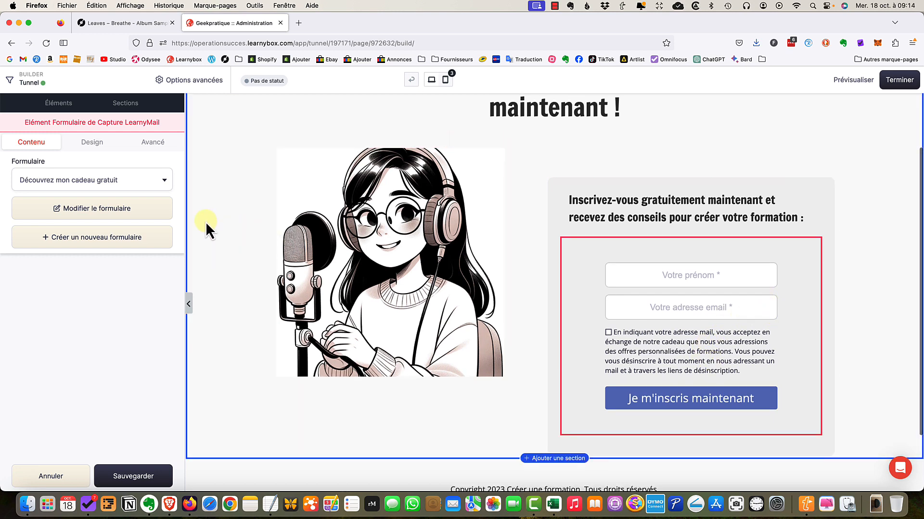
left_click(100, 208)
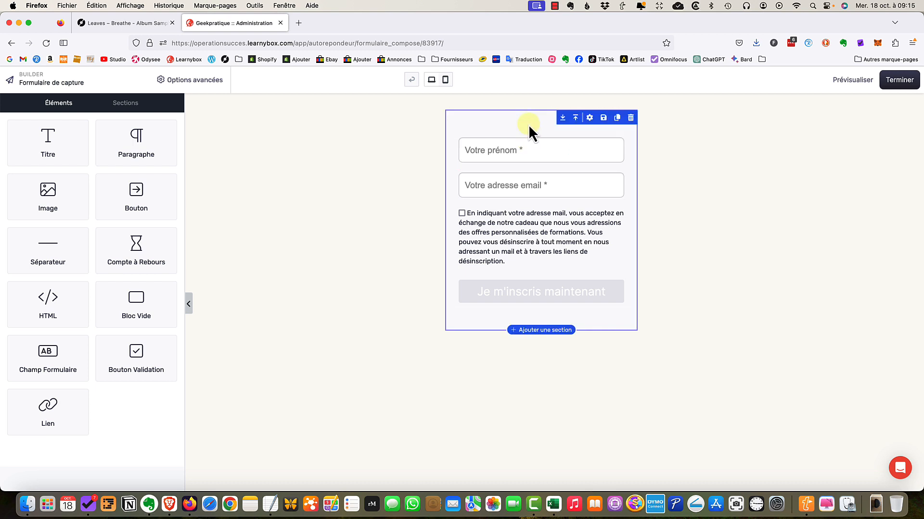
Review the label of the direct-prospecting checkbox and try its checked-by-default option on and off
left_click(515, 236)
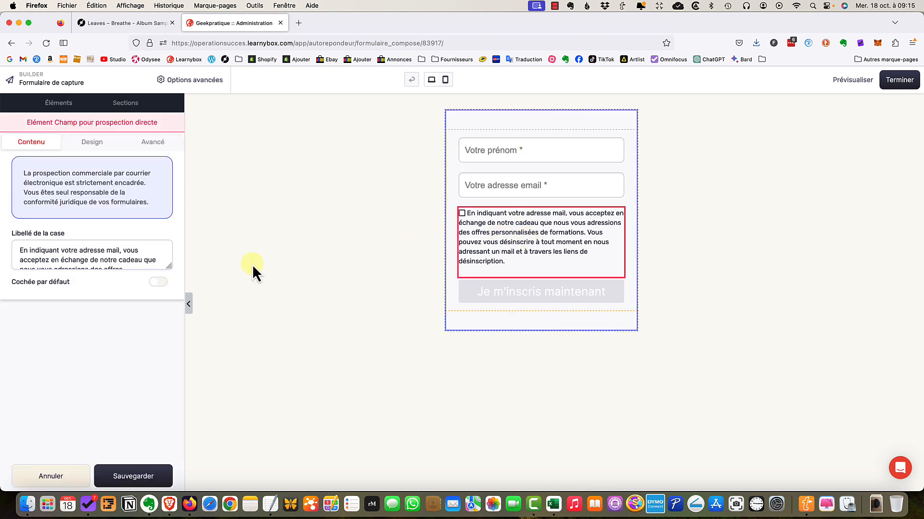
left_click(94, 251)
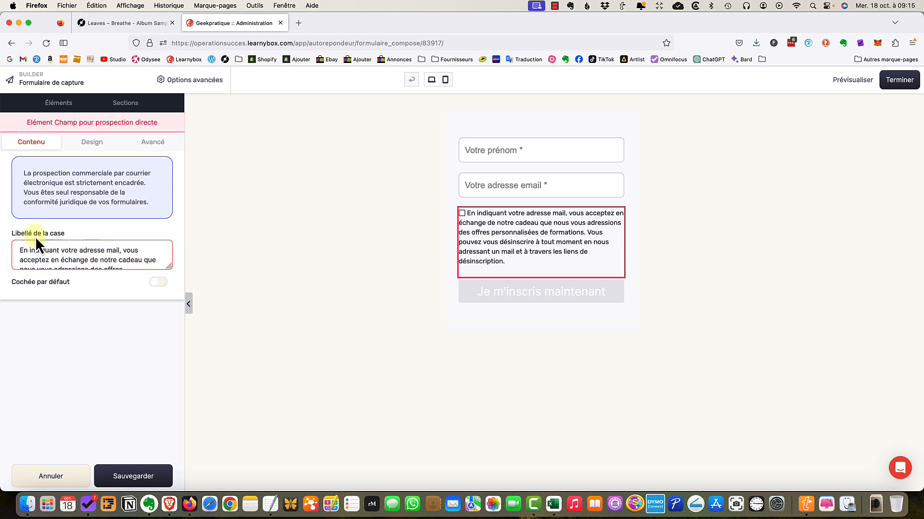
scroll(95, 253, "down", 4)
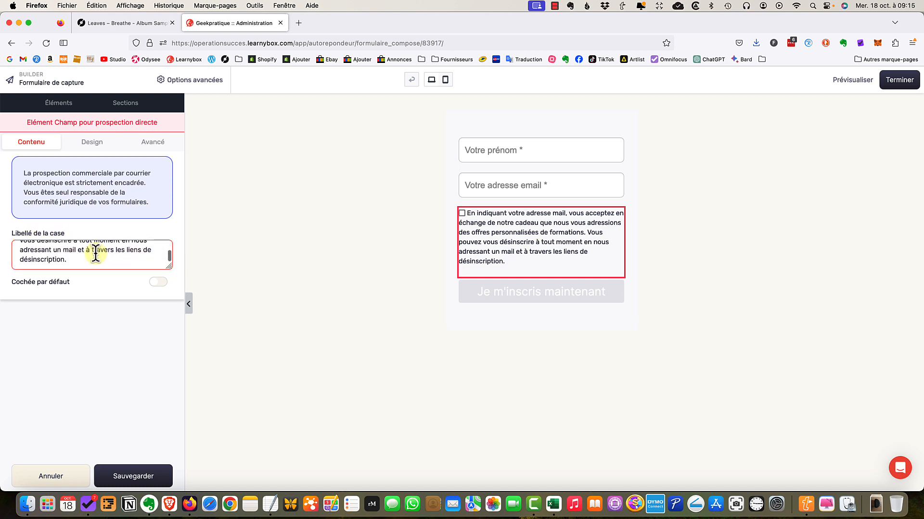
left_click(161, 284)
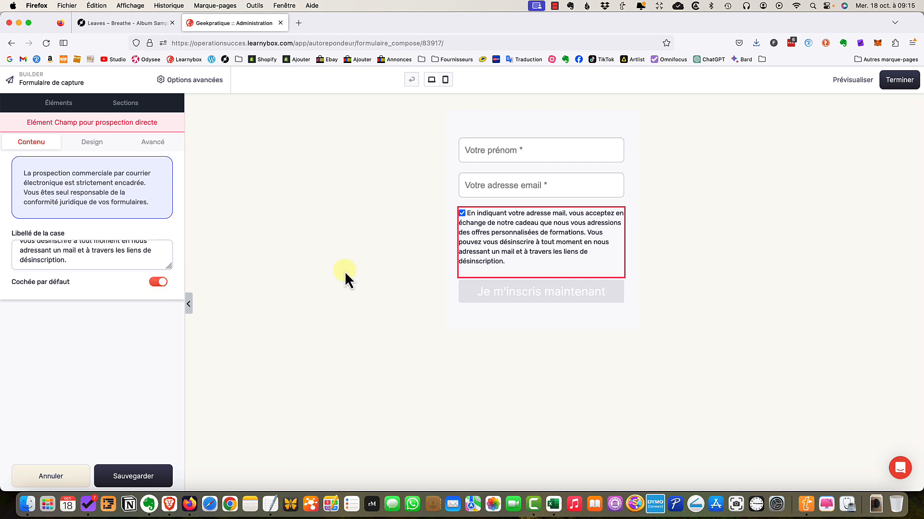
left_click(159, 284)
Add a form field of type "Champ pour prospection partenaires" between the existing consent checkbox and the "Je m'inscris maintenant" button
left_click(55, 106)
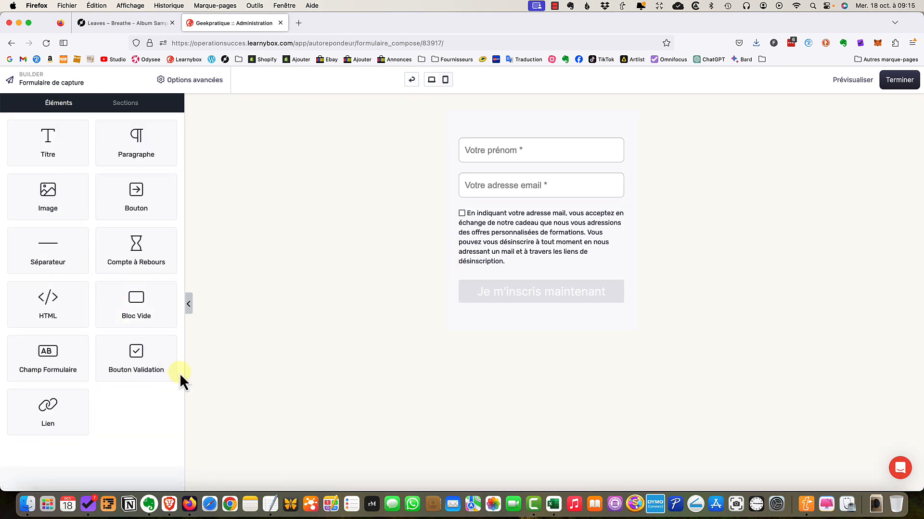
left_click_drag(41, 354, 501, 286)
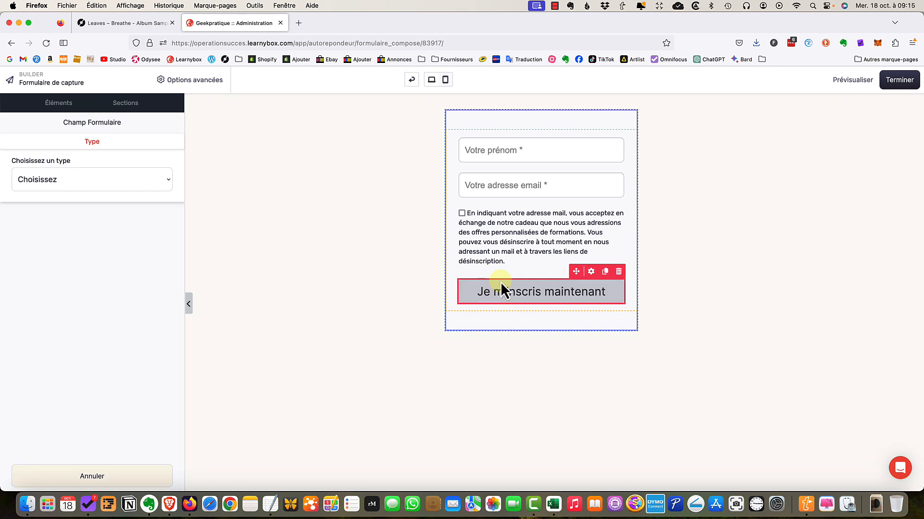
left_click(147, 180)
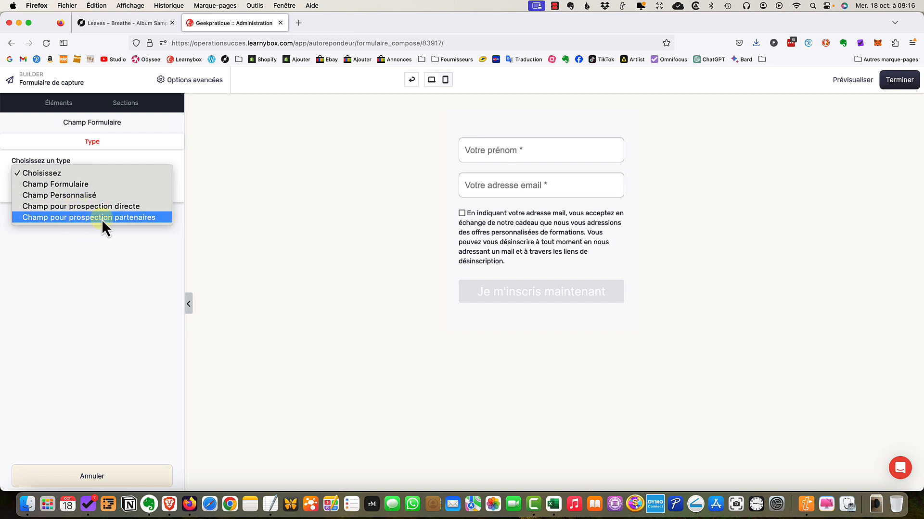
left_click(119, 218)
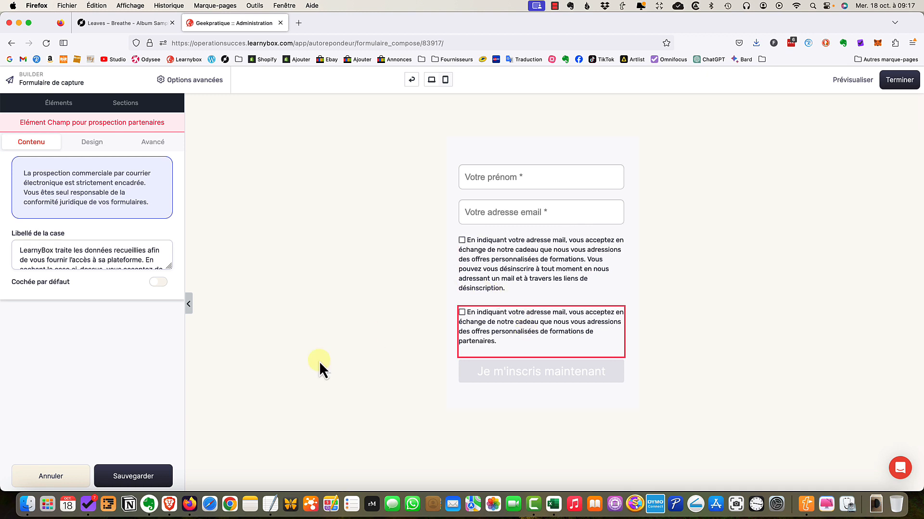
Replace the partner-prospecting checkbox's label with the $pp snippet text ("En cochant cette case, vous acceptez que nous vous adressions des offres personnalisées…") and save the field
left_click(516, 267)
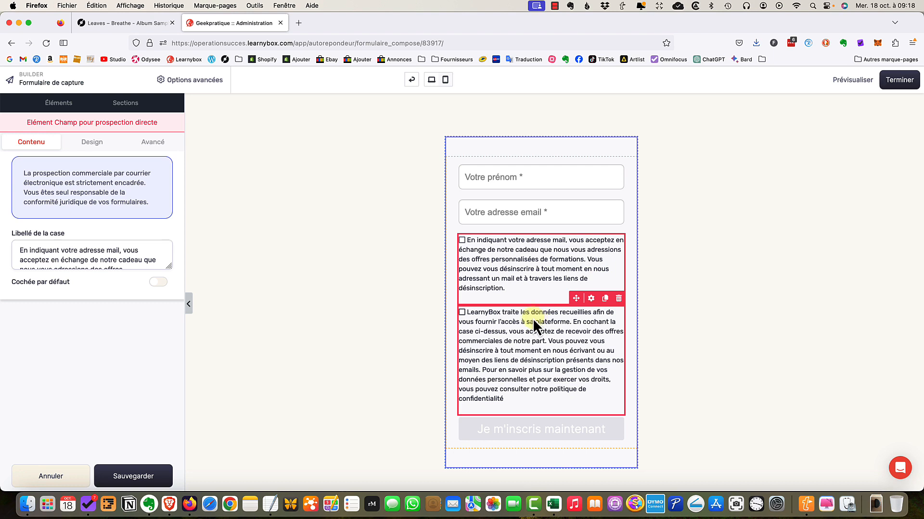
left_click(533, 319)
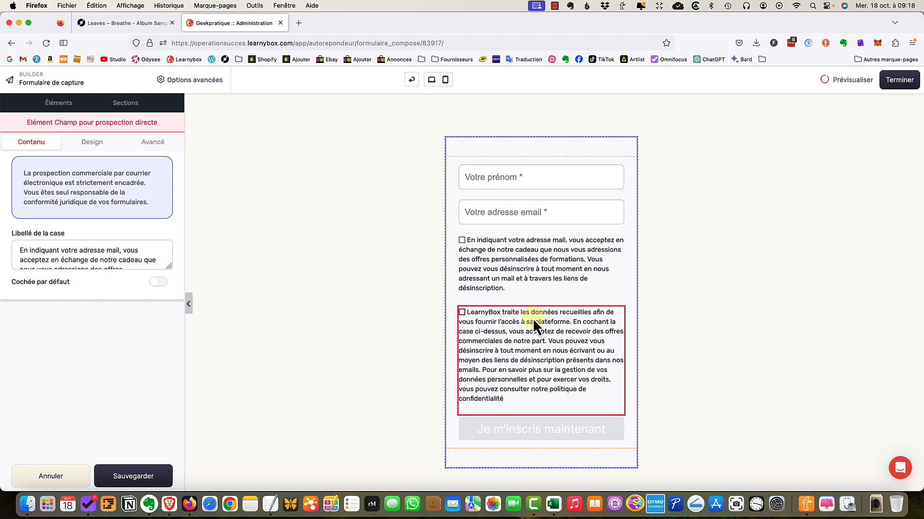
left_click(122, 248)
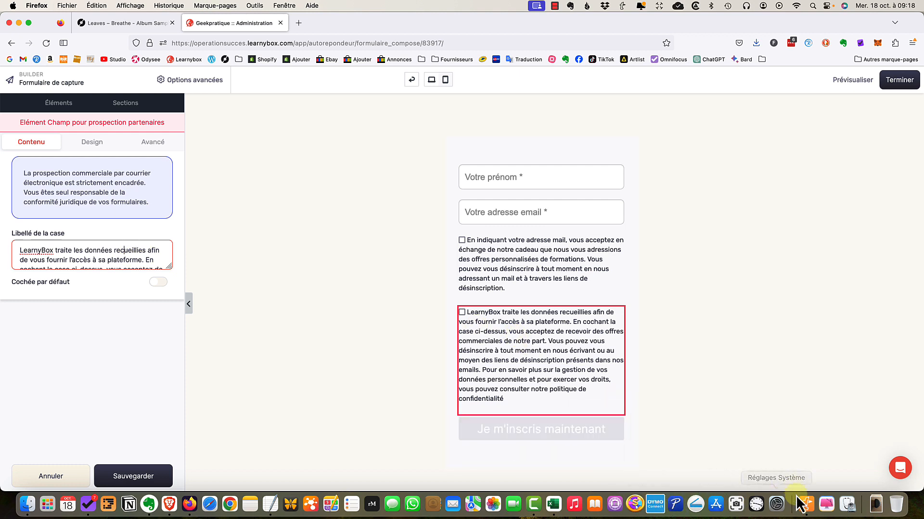
double_click(120, 260)
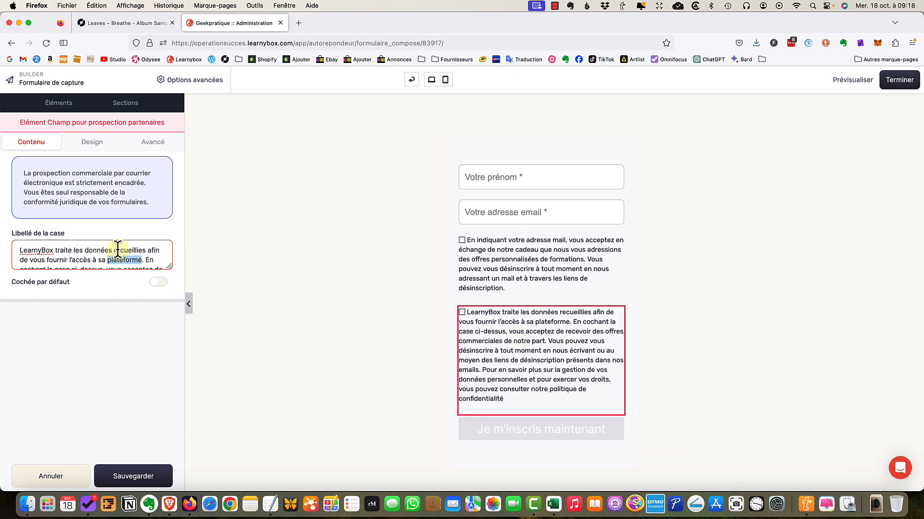
key("super+a")
type("$p")
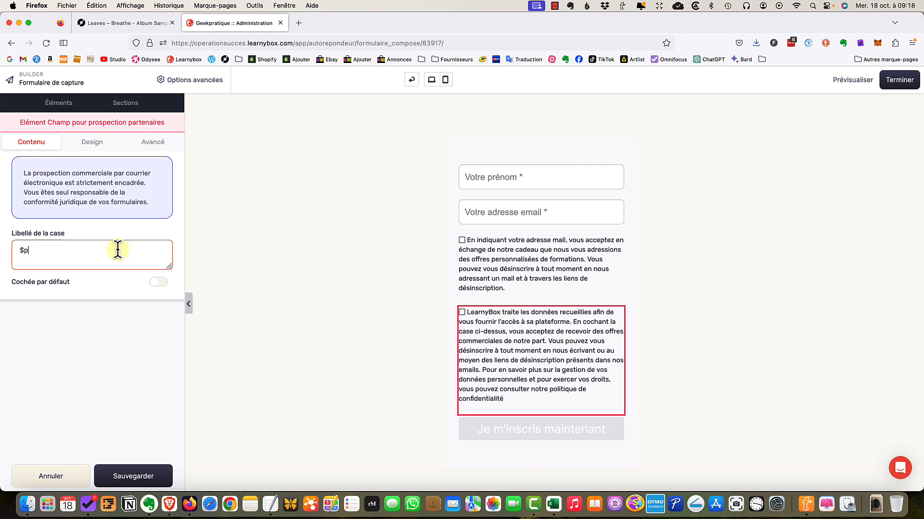
type("p")
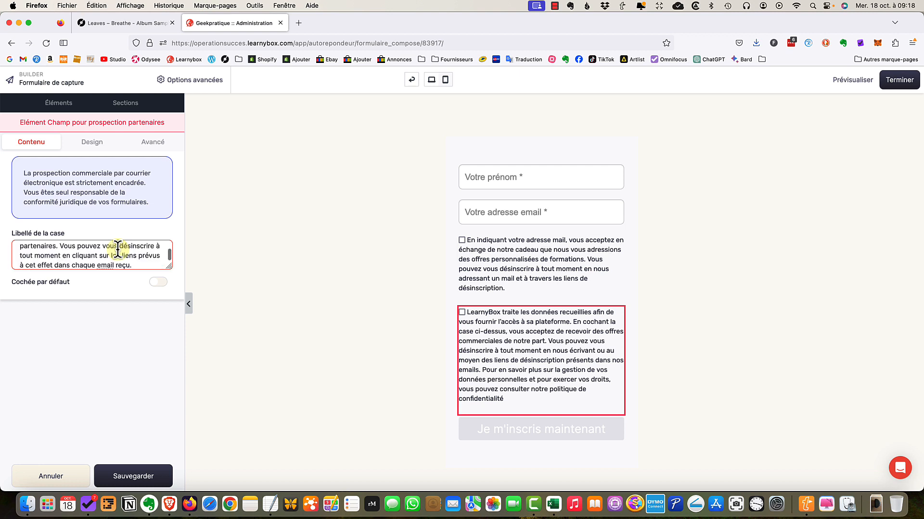
left_click(133, 476)
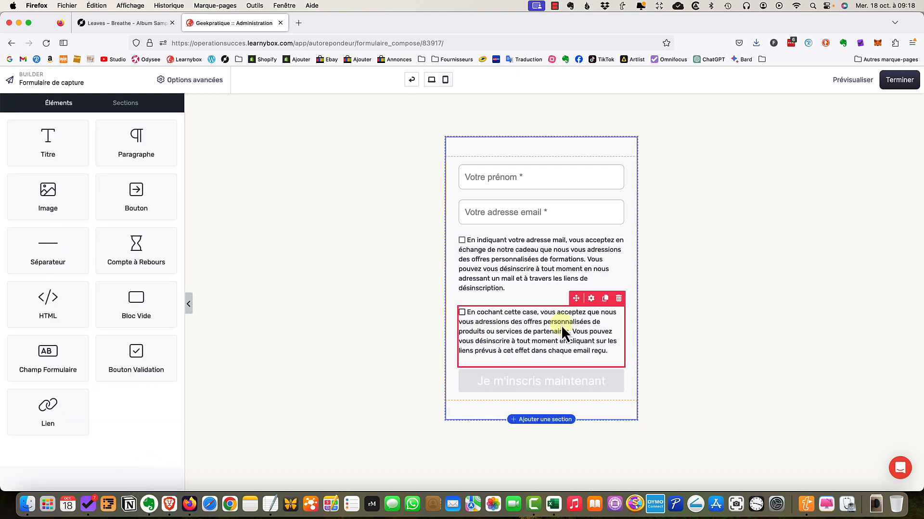
Save the direct-prospecting checkbox with its existing label and finish editing the form to return to the capture page
left_click(542, 260)
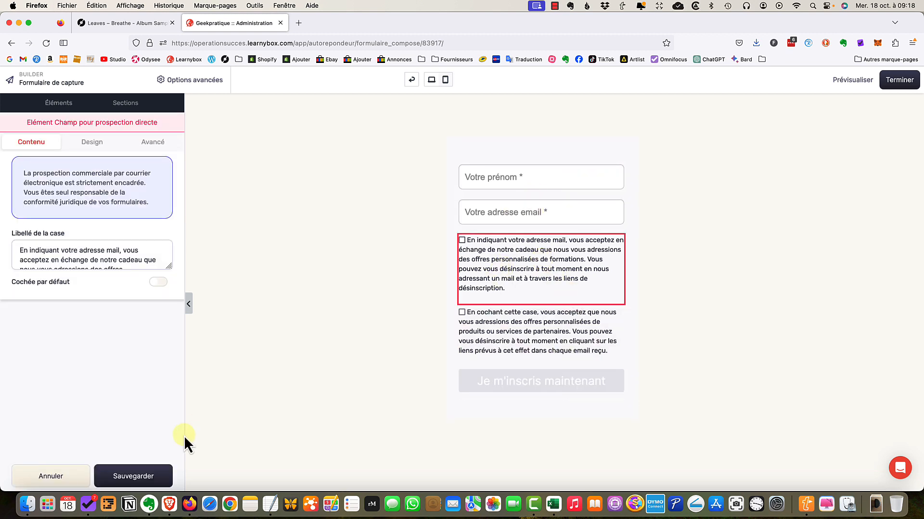
left_click(123, 477)
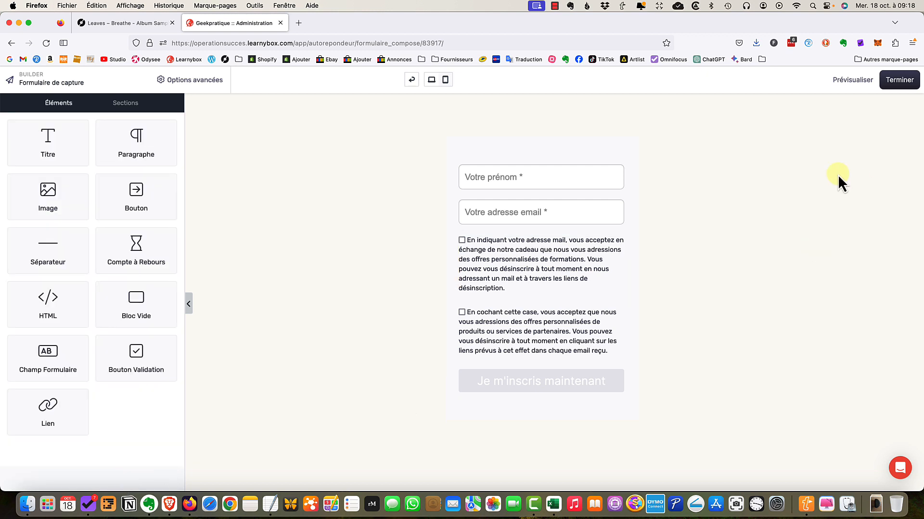
left_click(904, 81)
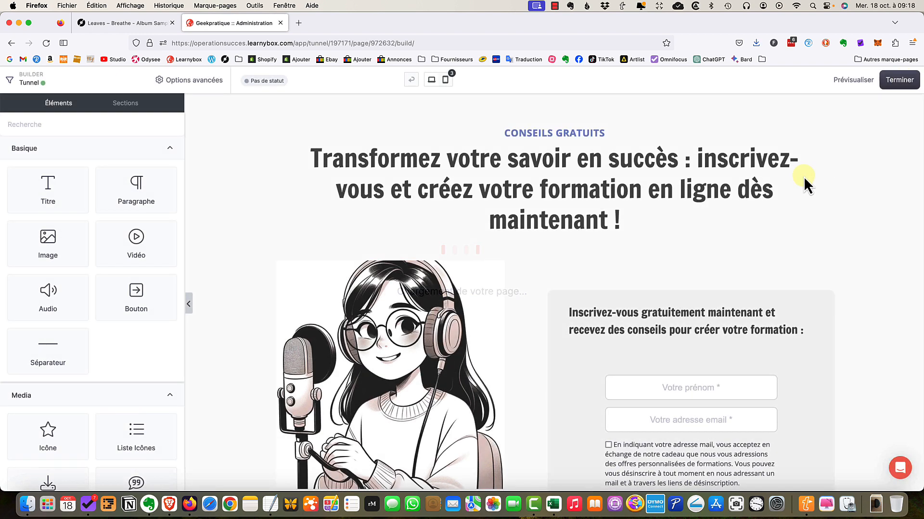
Check the two consent checkboxes on the capture page and reopen the sign-up form for editing
scroll(703, 273, "down", 5)
scroll(705, 271, "up", 1)
scroll(704, 271, "up", 1)
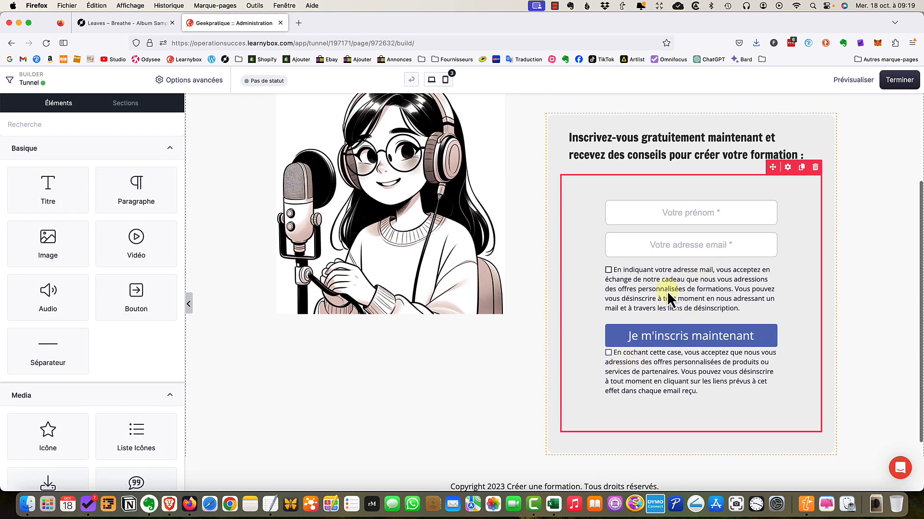
scroll(710, 310, "up", 3)
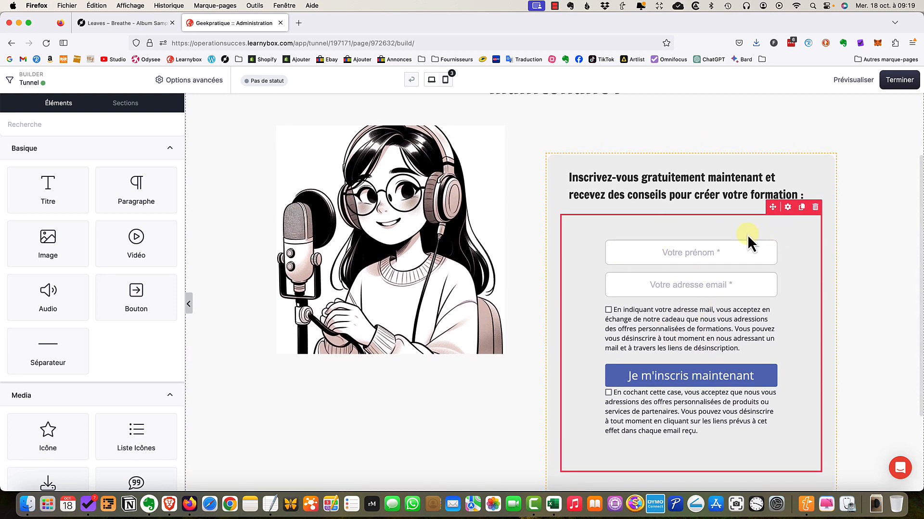
left_click(790, 242)
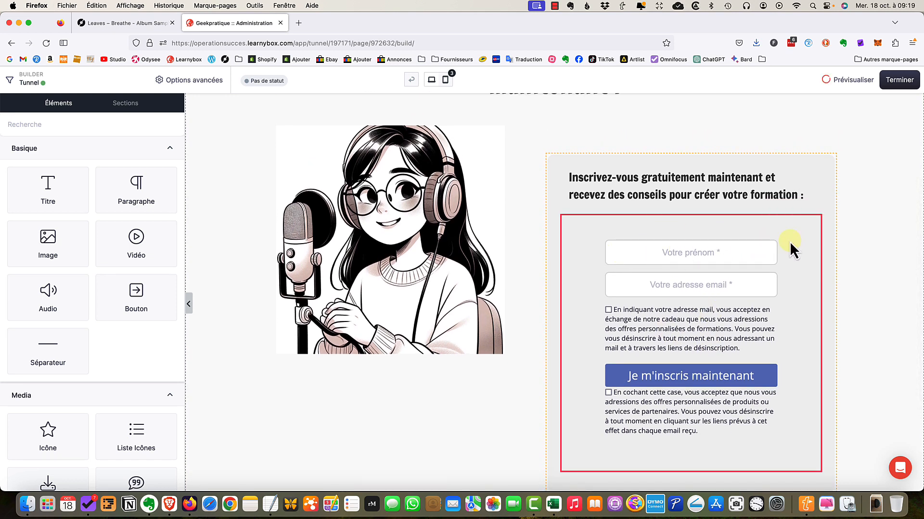
left_click(114, 209)
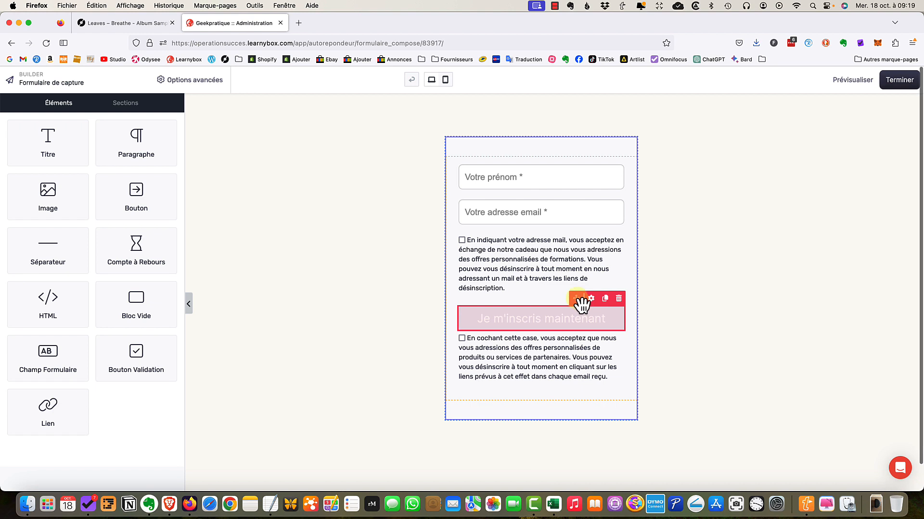
Move the "Je m'inscris maintenant" button below the partner-prospecting checkbox, then save and finish the form
left_click_drag(582, 303, 575, 362)
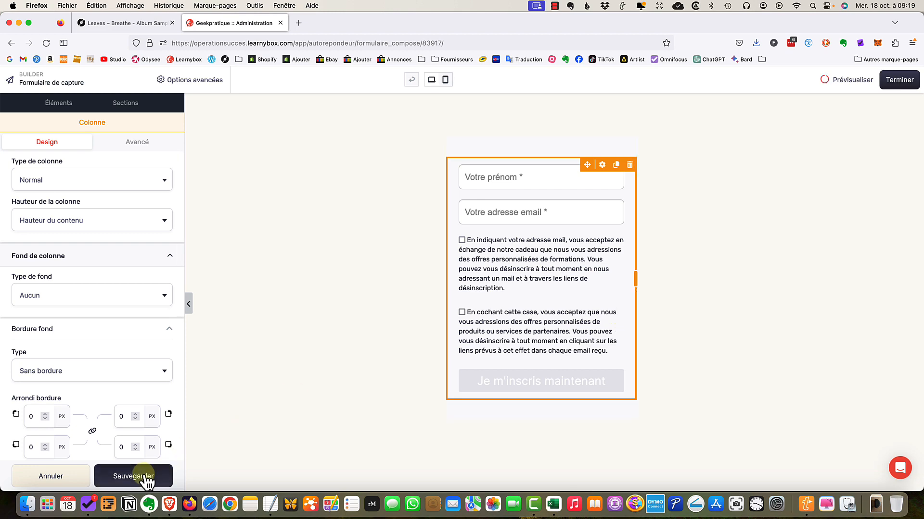
left_click(144, 477)
left_click(899, 80)
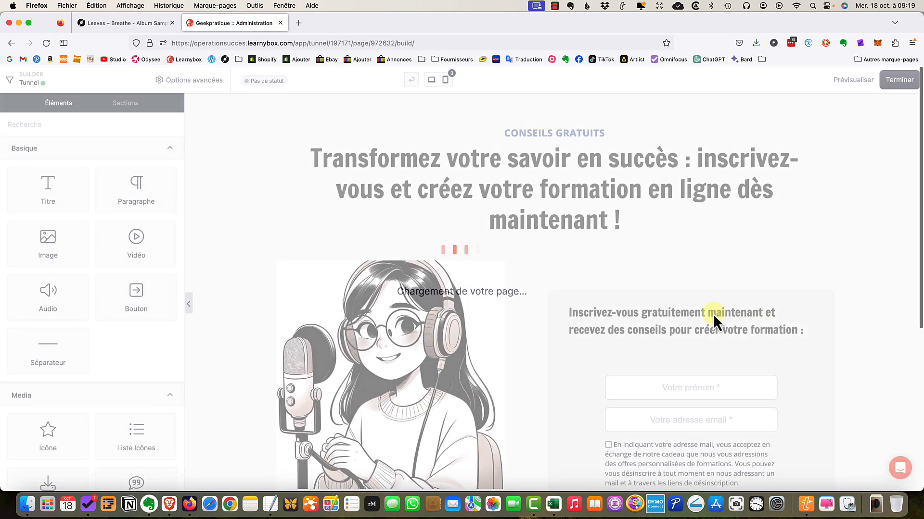
Review the reordered sign-up form on the capture page, select it and open it in the form editor
scroll(736, 277, "up", 4)
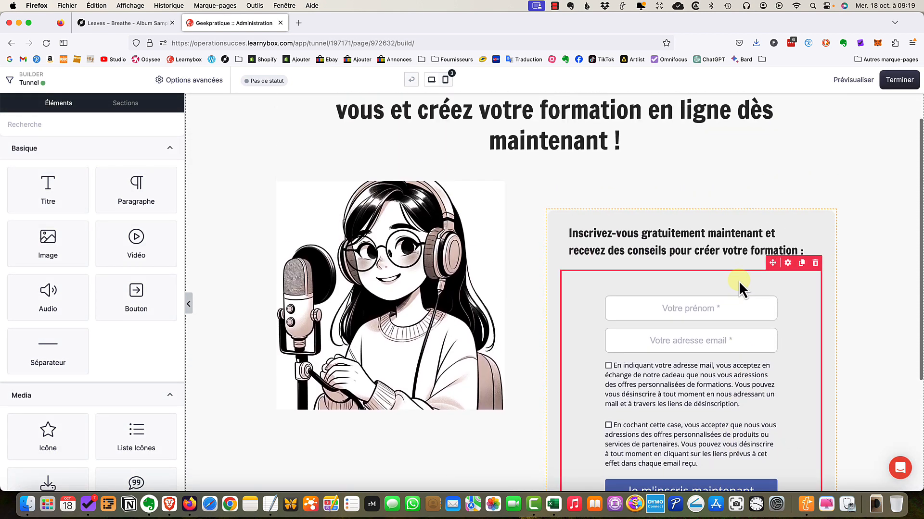
scroll(738, 280, "down", 2)
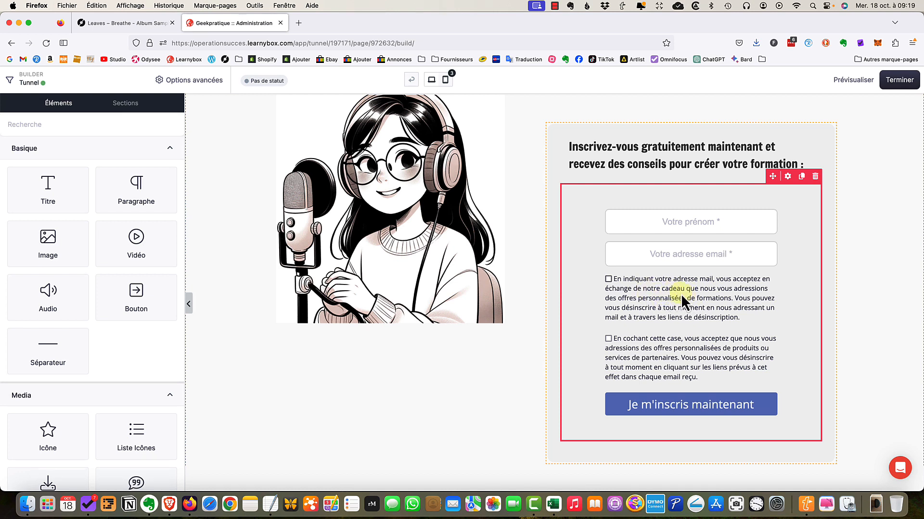
left_click(648, 295)
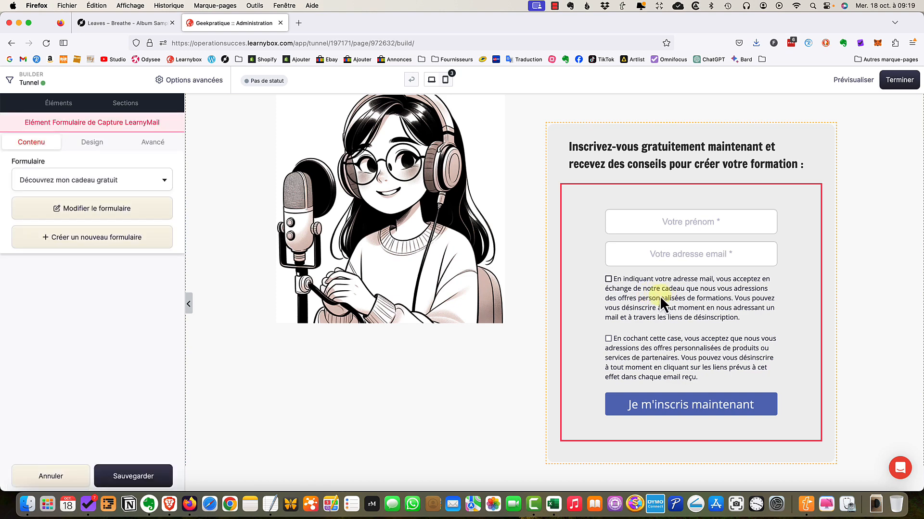
left_click(108, 211)
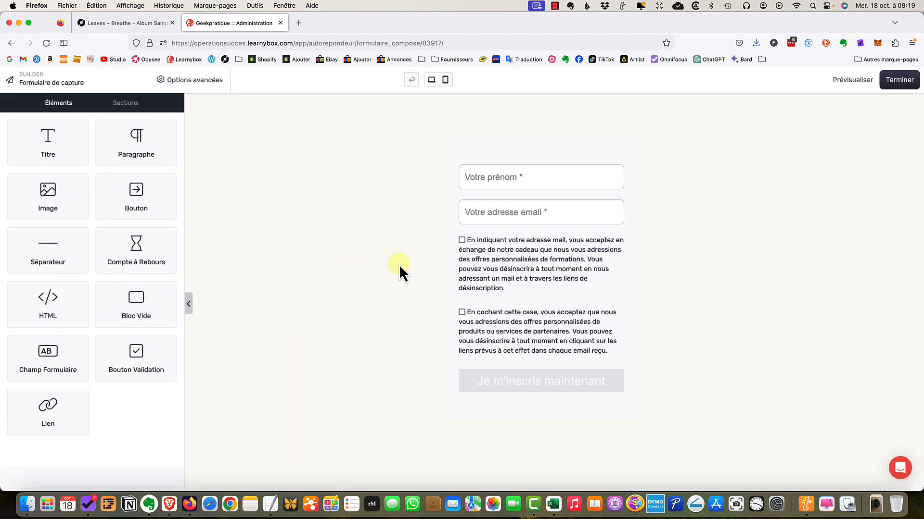
Replace the direct-prospecting checkbox label with consent text for "offres commerciales de notre part" and unsubscribe links in every email, then save and finish the form
left_click(507, 262)
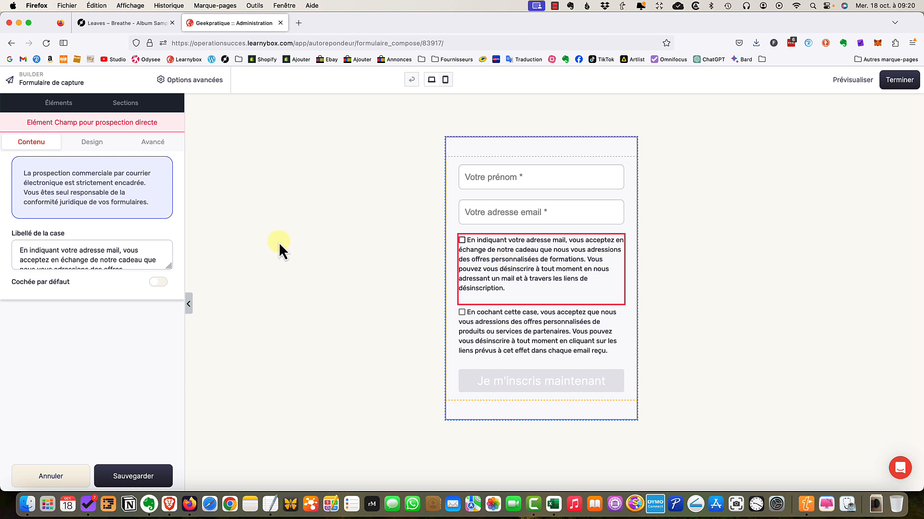
key("super+a")
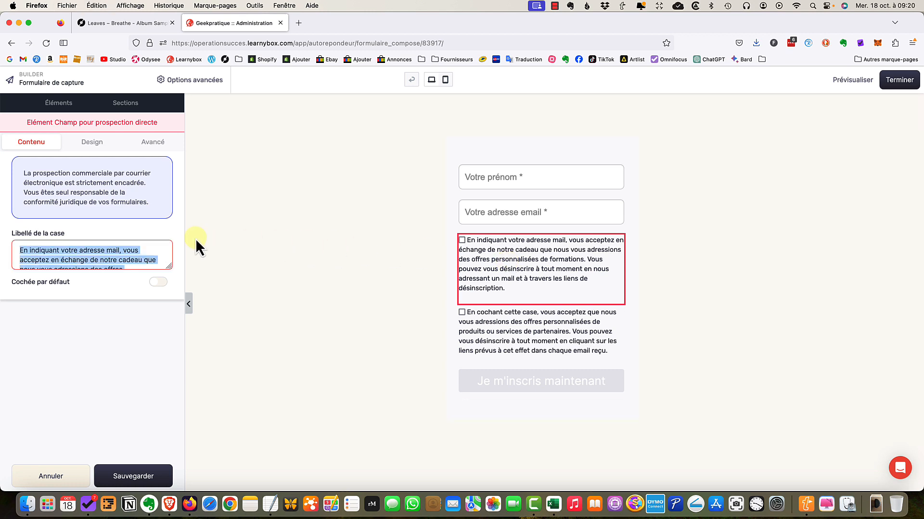
type("$p")
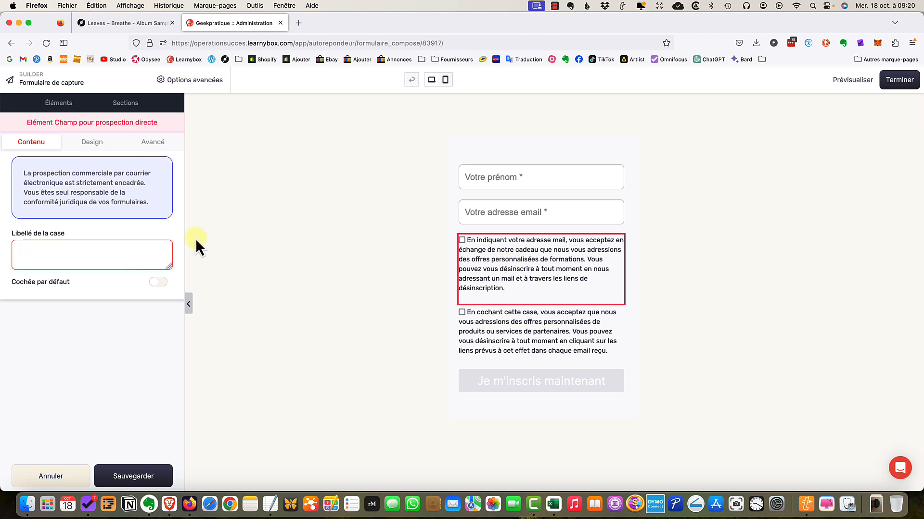
left_click(136, 474)
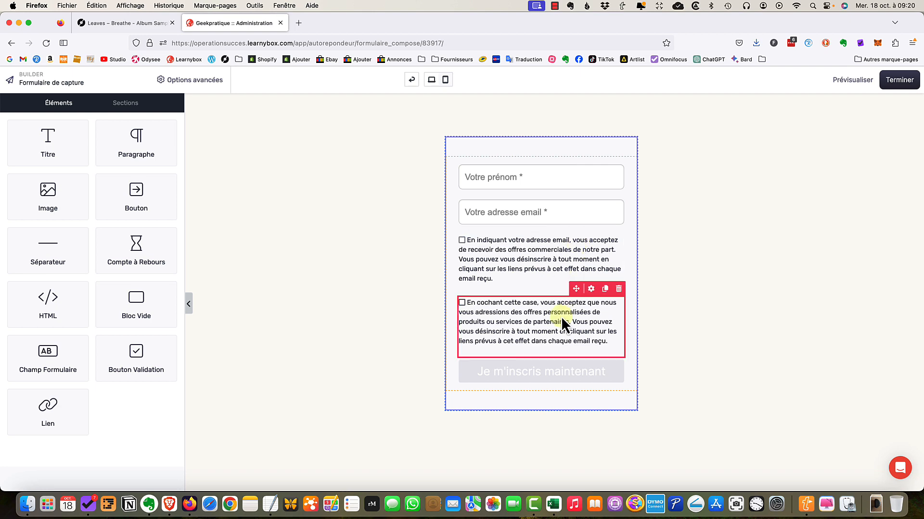
left_click(902, 84)
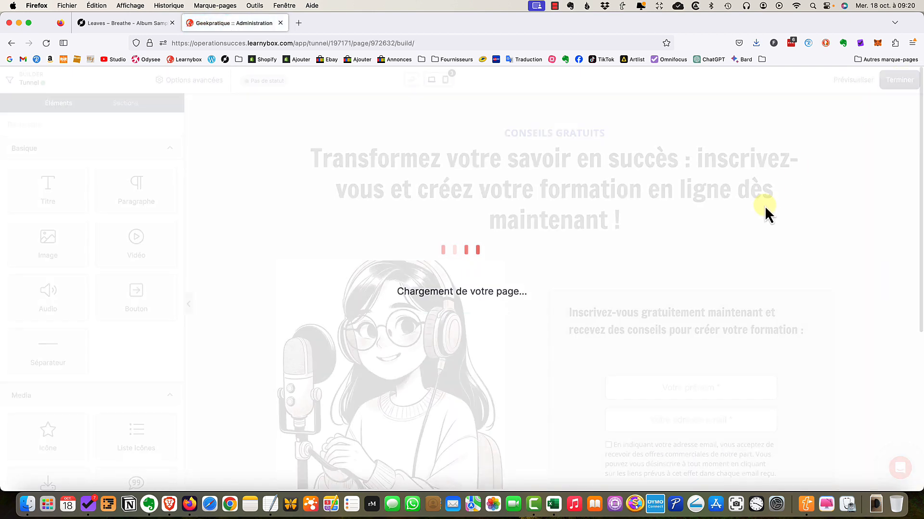
Check the updated consent text in the capture page's sign-up form and finish editing the page to return to the tunnel
scroll(764, 206, "down", 5)
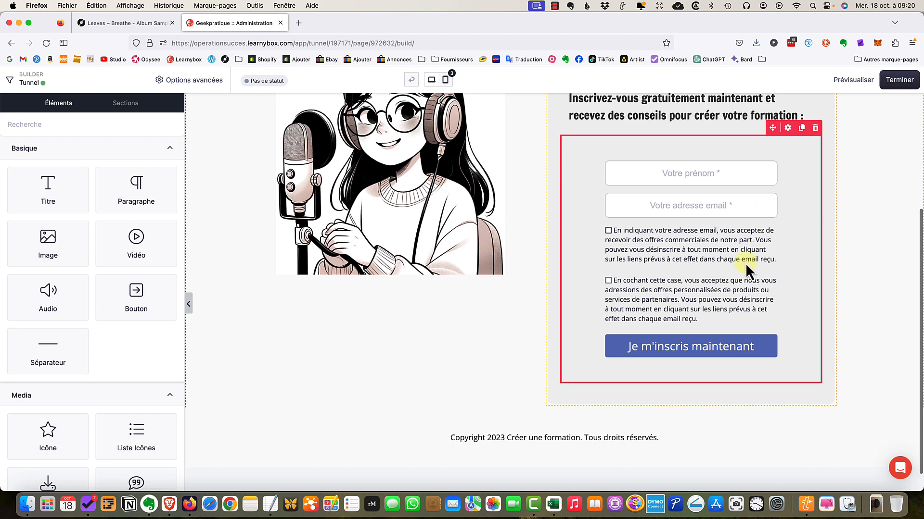
scroll(717, 240, "up", 5)
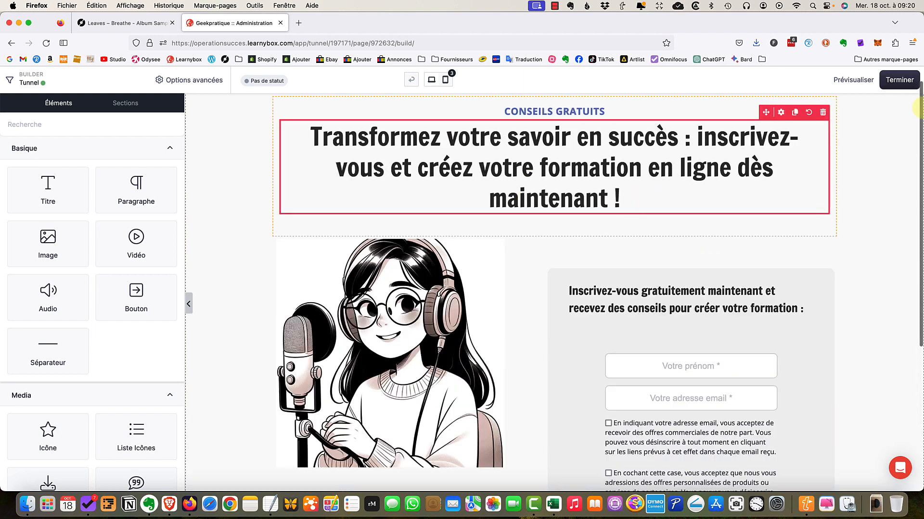
left_click(896, 86)
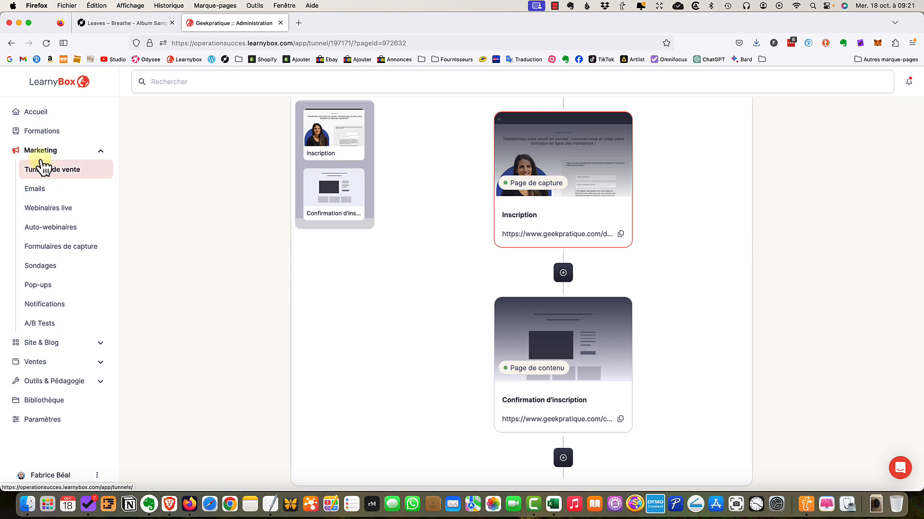
Open the list of email sequences in the marketing emails area and look through its categories
left_click(40, 193)
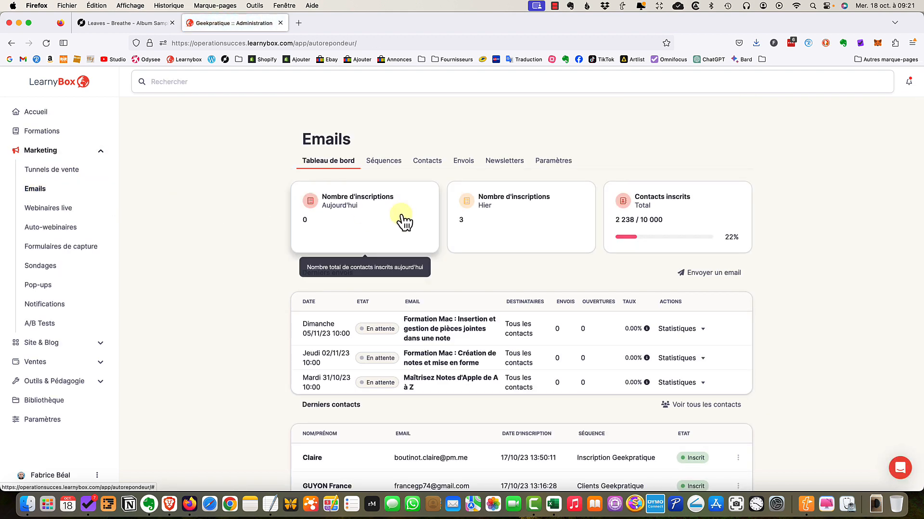
left_click(382, 159)
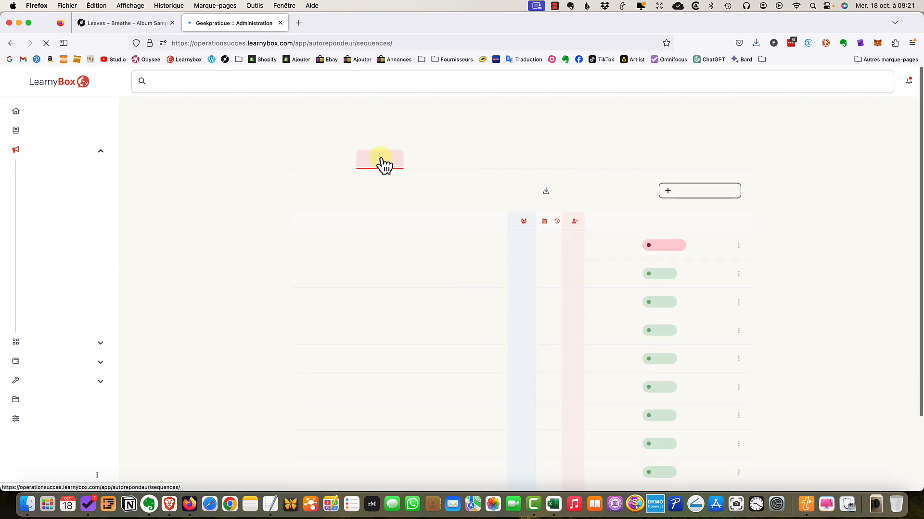
scroll(475, 300, "down", 4)
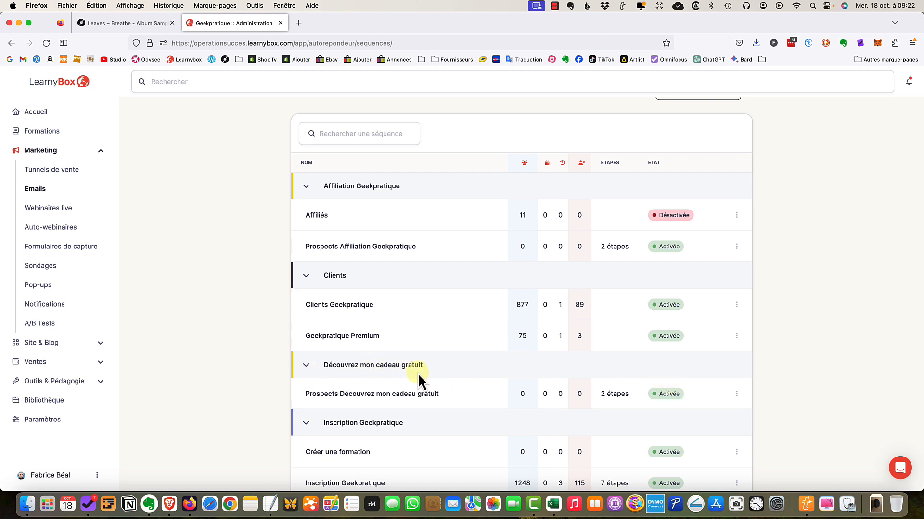
scroll(418, 375, "up", 3)
In the email category settings, rename "Découvrez mon cadeau gratuit" to "Créer une formation", give it a dark purple colour and save
left_click(568, 158)
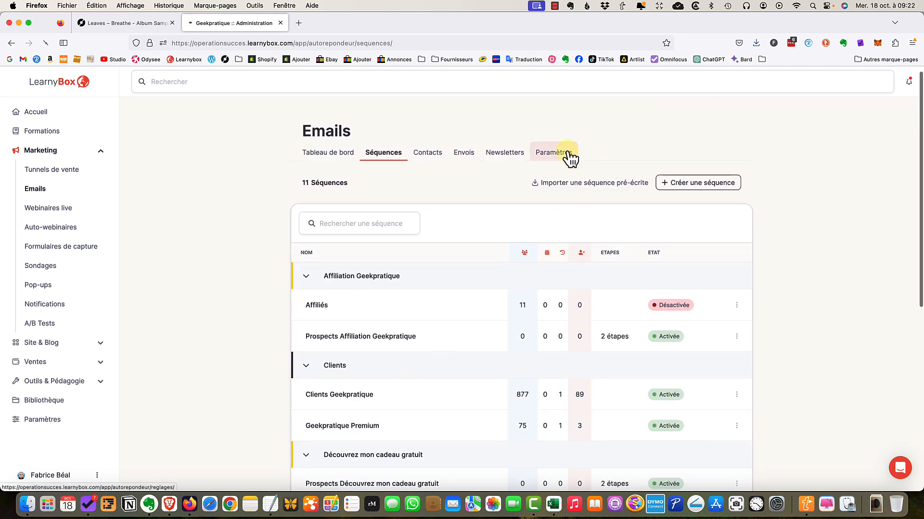
left_click(325, 303)
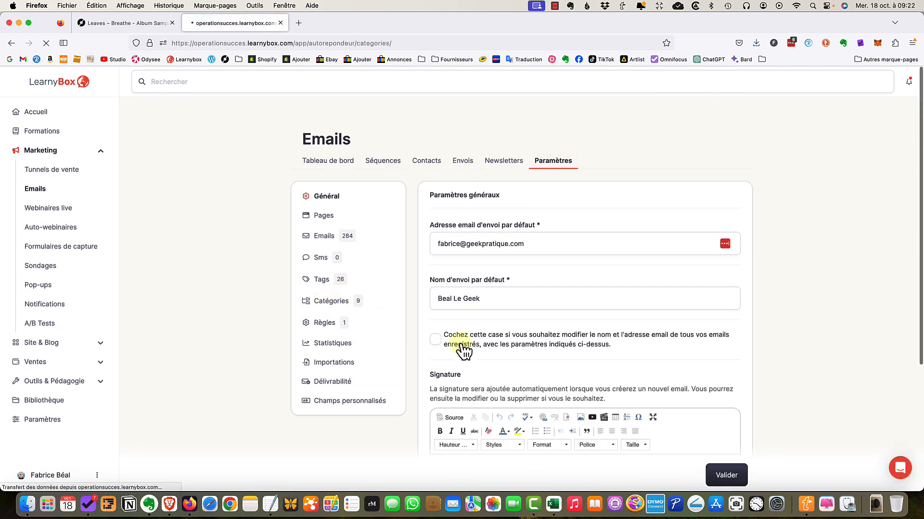
scroll(481, 376, "down", 2)
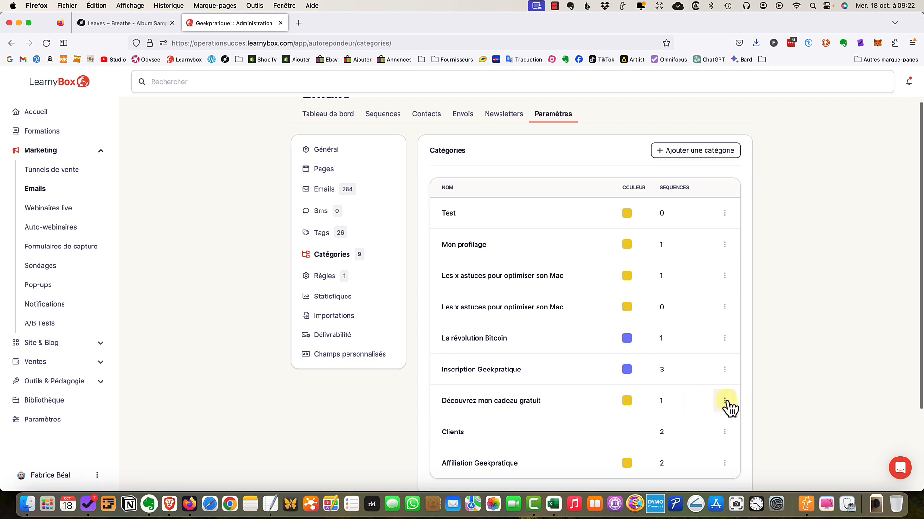
left_click(725, 402)
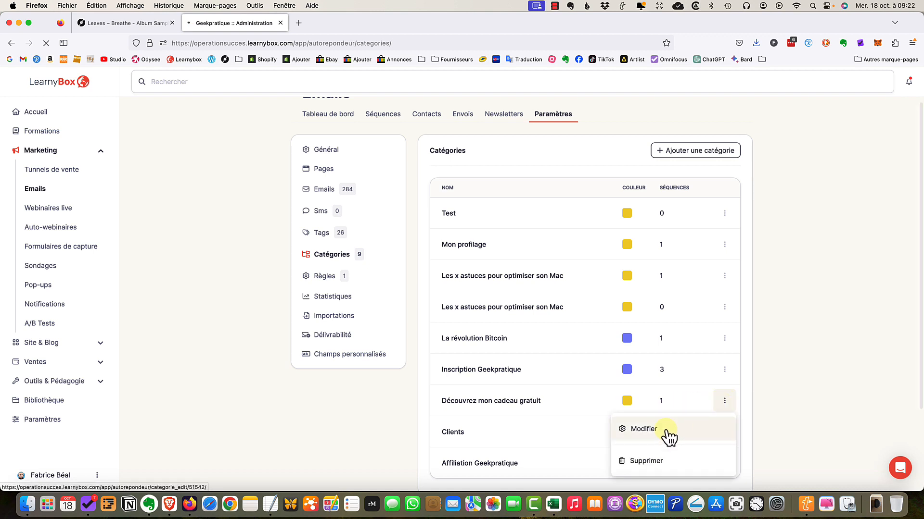
left_click(666, 431)
left_click(570, 247)
key("super+a")
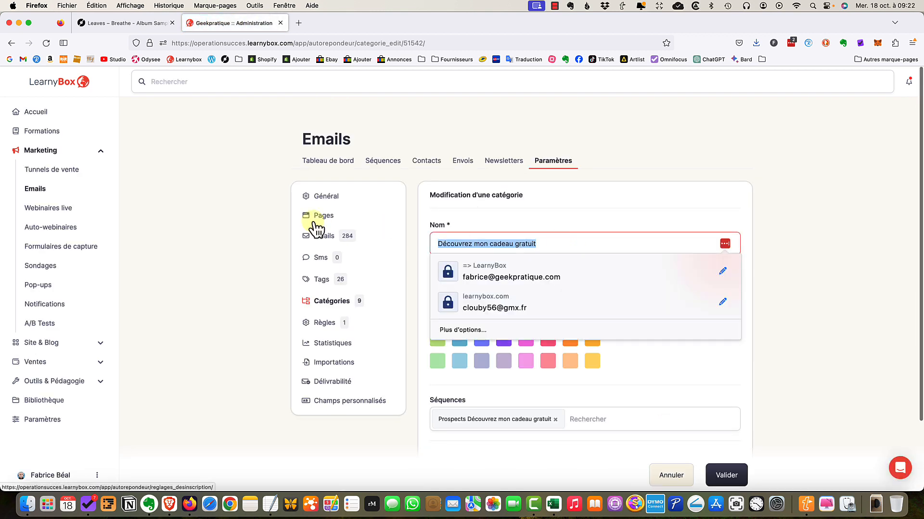
type("Créer une fo")
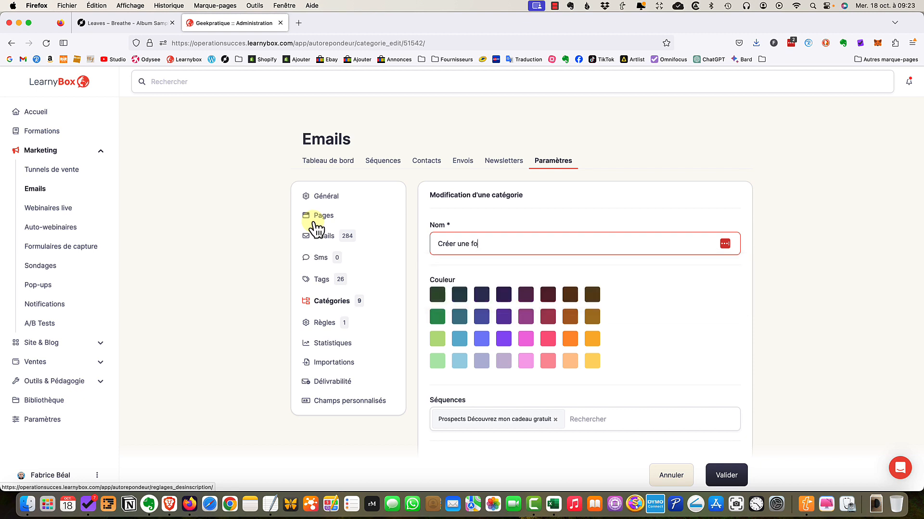
type("rmation")
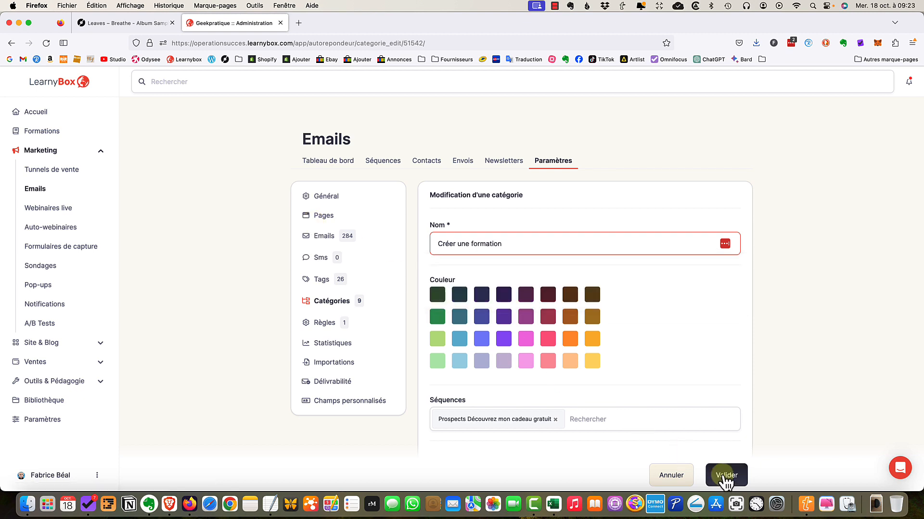
left_click(504, 294)
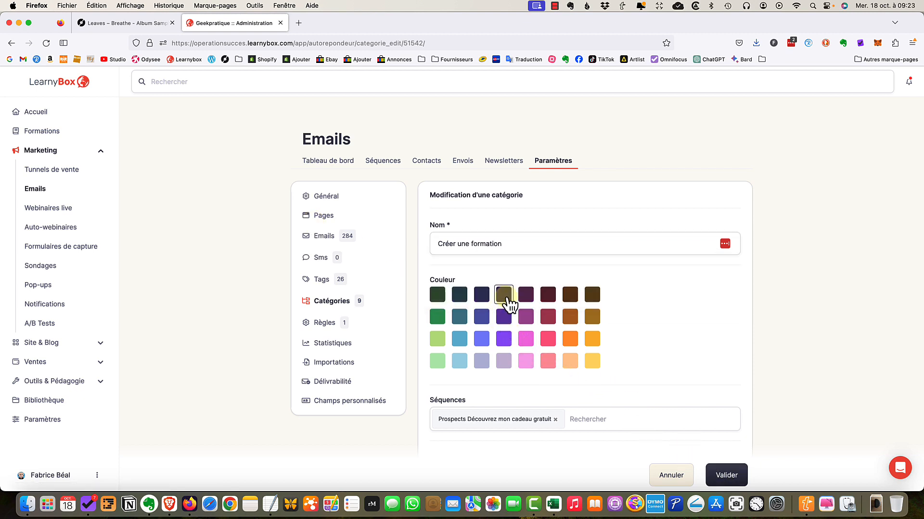
left_click(731, 476)
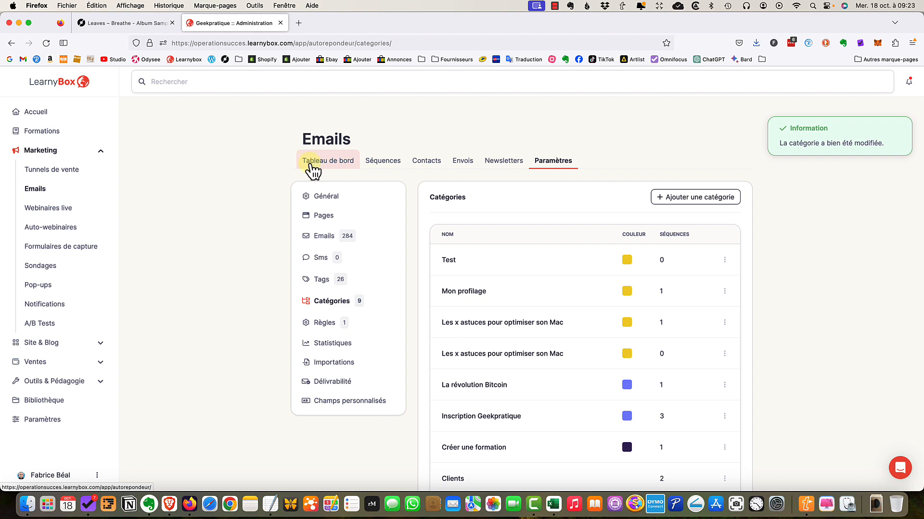
Rename the sequence "Prospects Découvrez mon cadeau gratuit" to "Prospects Créer une formation" in its settings and save
left_click(383, 166)
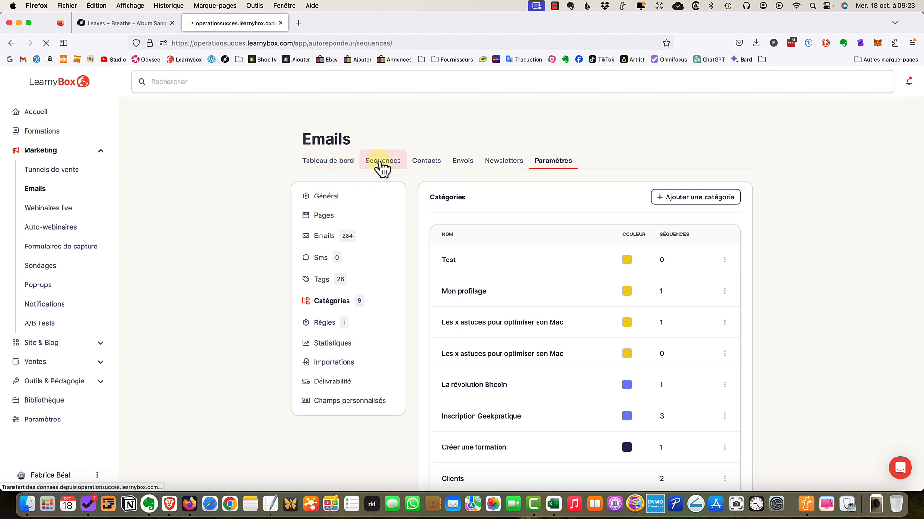
scroll(439, 320, "down", 3)
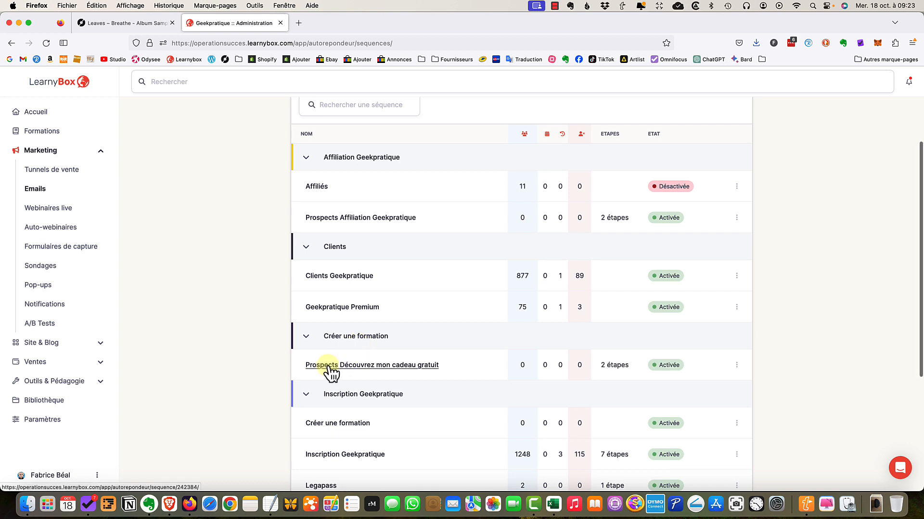
left_click(737, 365)
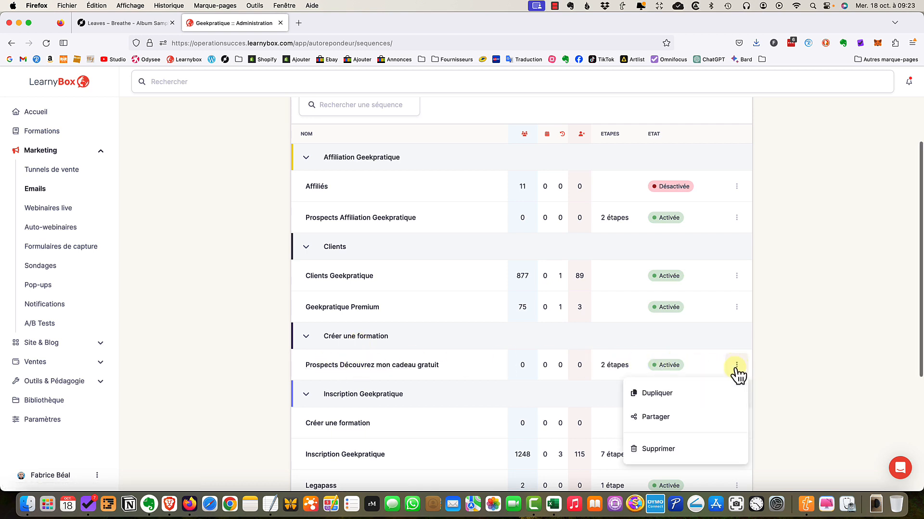
left_click(402, 367)
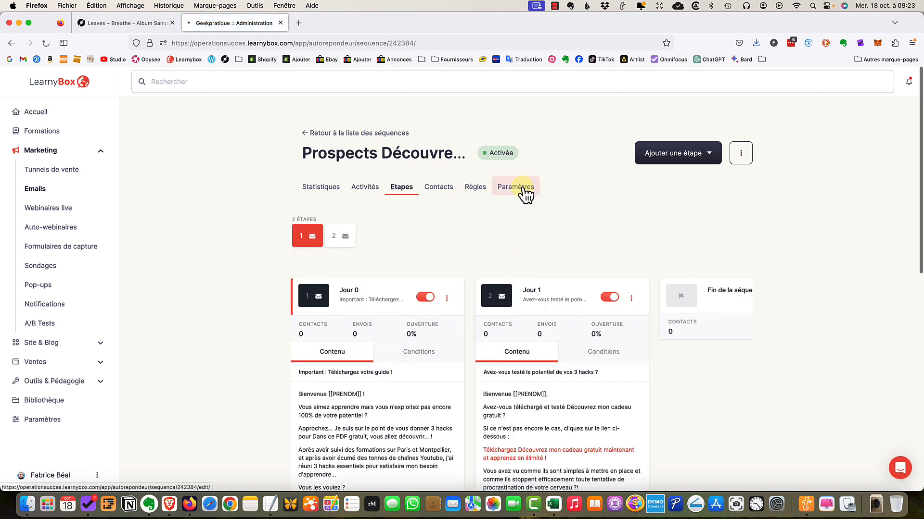
left_click(523, 190)
left_click_drag(570, 270, 473, 270)
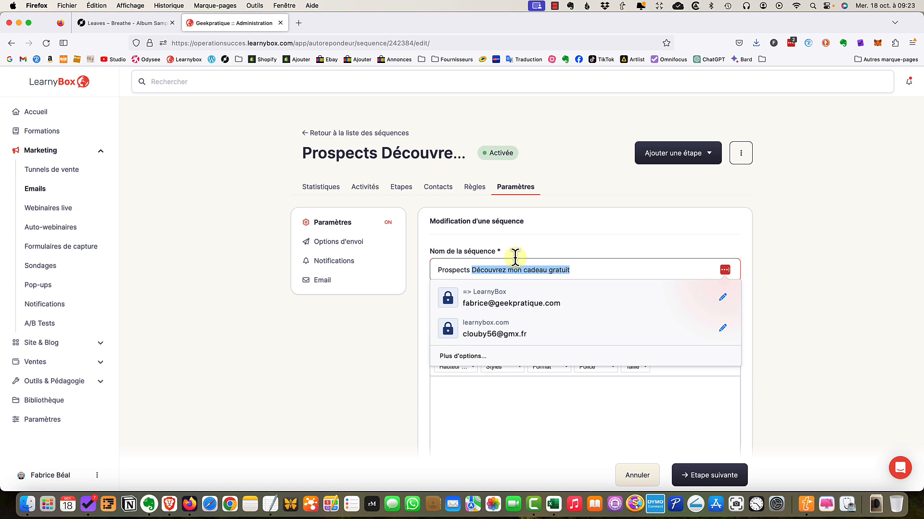
type("Créer une formation")
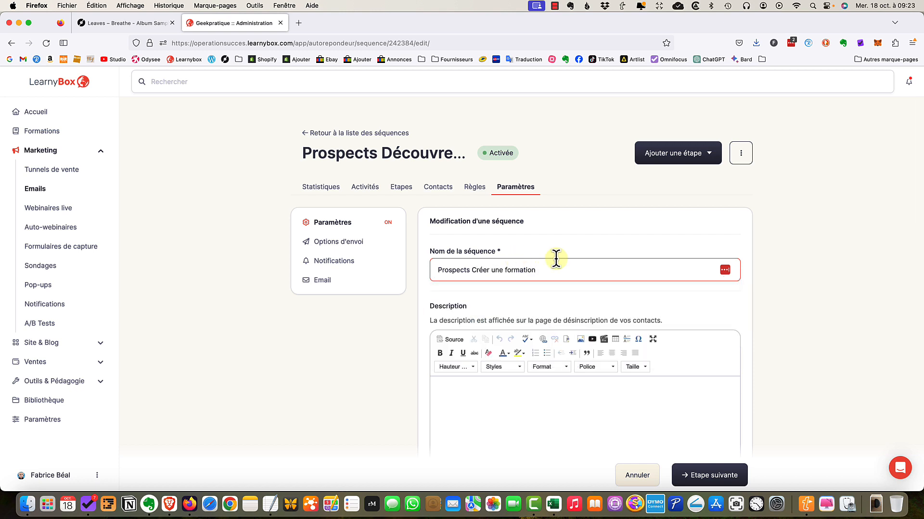
left_click(719, 475)
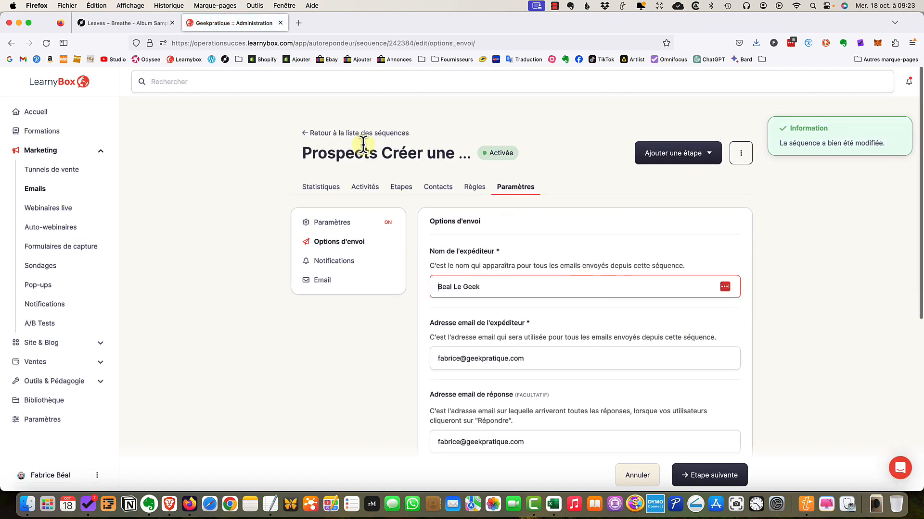
Return to the sequence list and examine the renamed sequence, its category and the neighbouring "Inscription Geekpratique" sequences
left_click(337, 133)
scroll(466, 322, "down", 3)
scroll(466, 329, "down", 4)
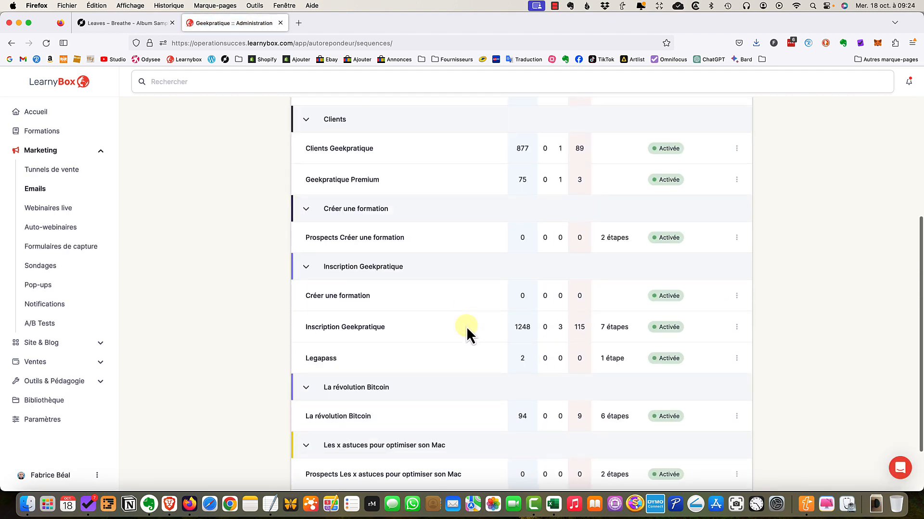
scroll(464, 328, "up", 2)
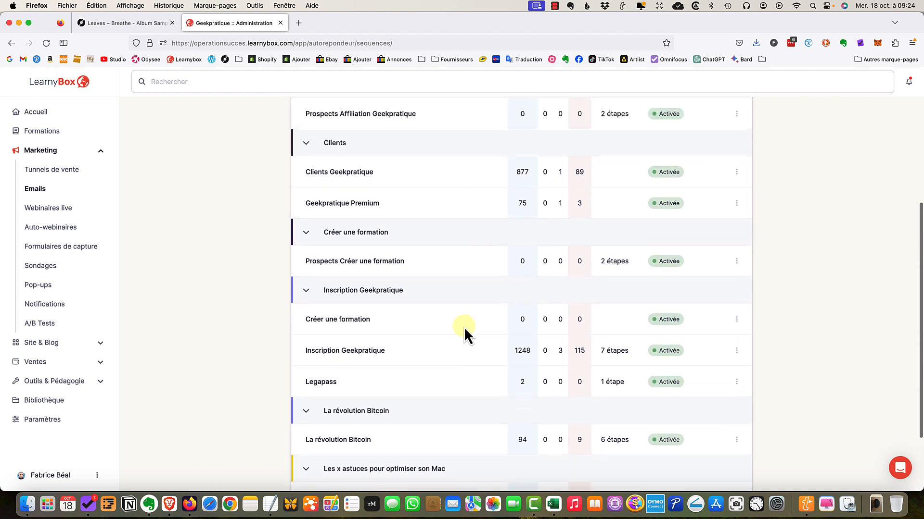
scroll(463, 328, "up", 2)
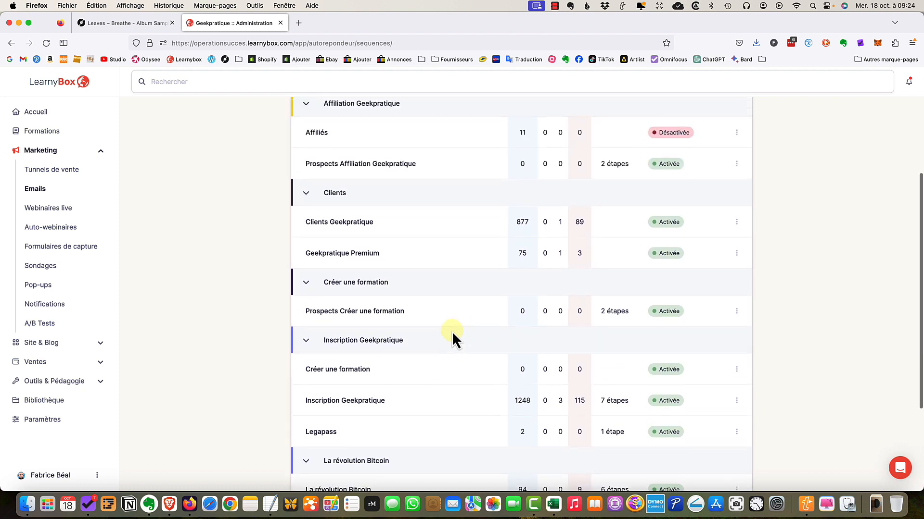
scroll(451, 331, "up", 2)
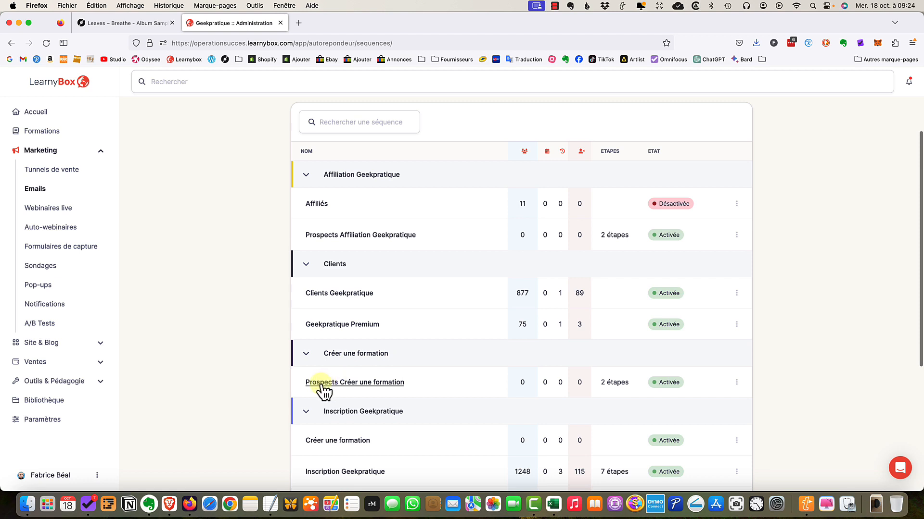
left_click(736, 382)
scroll(475, 304, "down", 1)
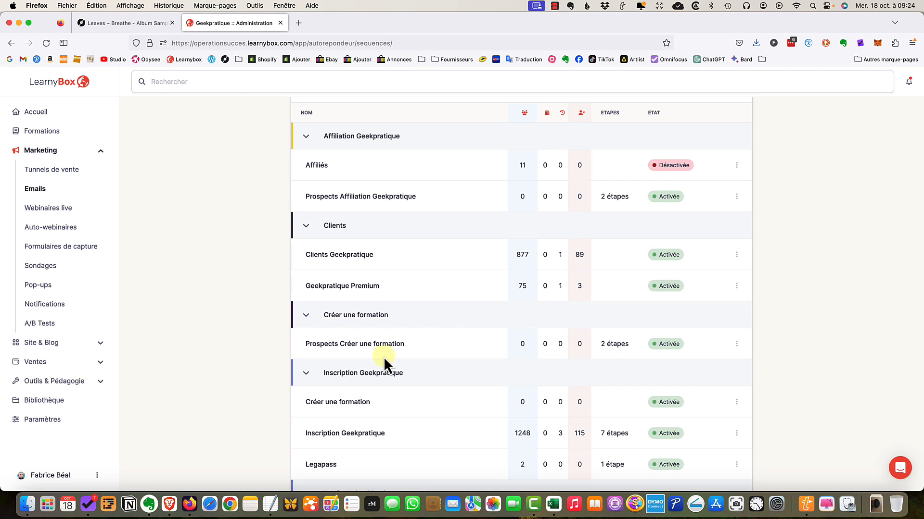
Open the "Prospects Créer une formation" sequence and read through the contents of its Jour 0 and Jour 1 emails
left_click(361, 345)
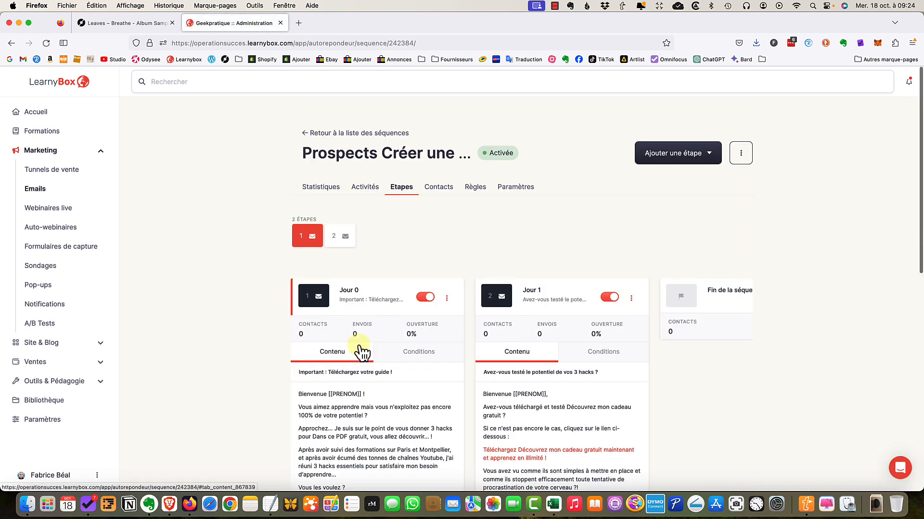
scroll(438, 351, "down", 2)
scroll(438, 351, "down", 5)
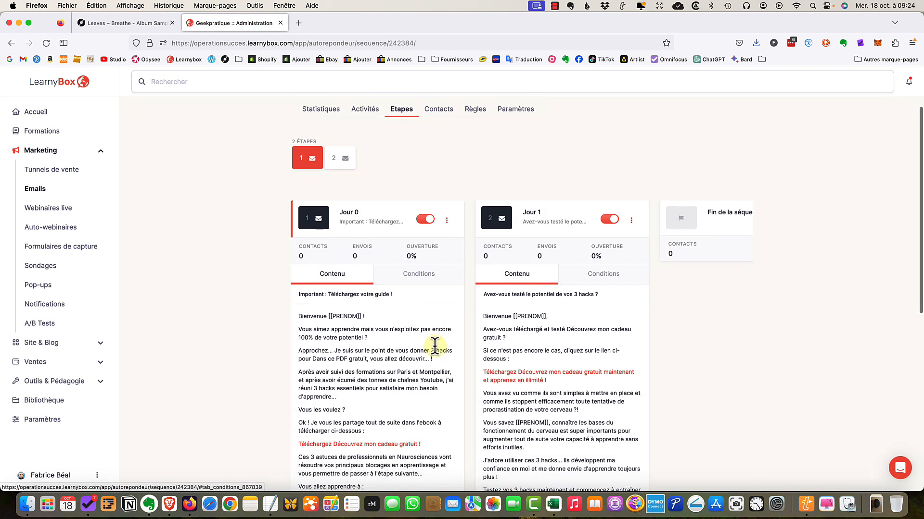
scroll(435, 346, "down", 5)
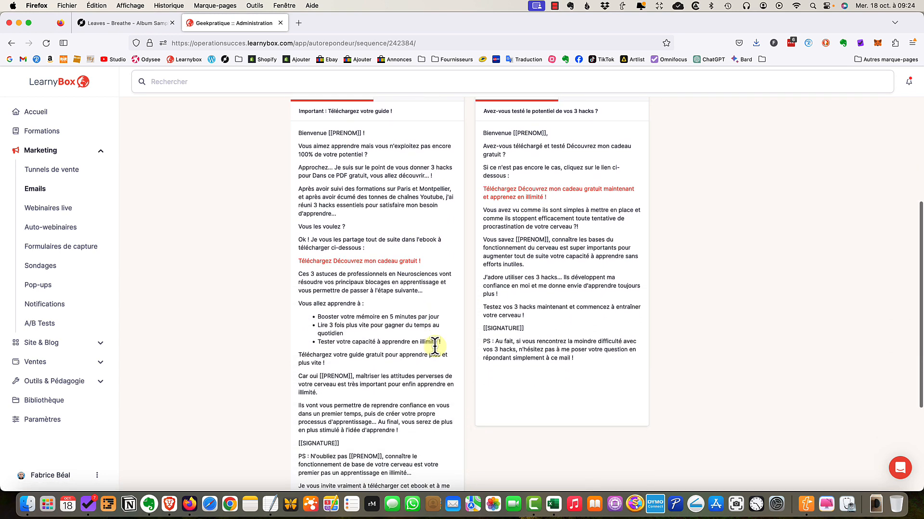
Deactivate both the Jour 0 and Jour 1 emails in the "Prospects Créer une formation" sequence
scroll(440, 347, "up", 4)
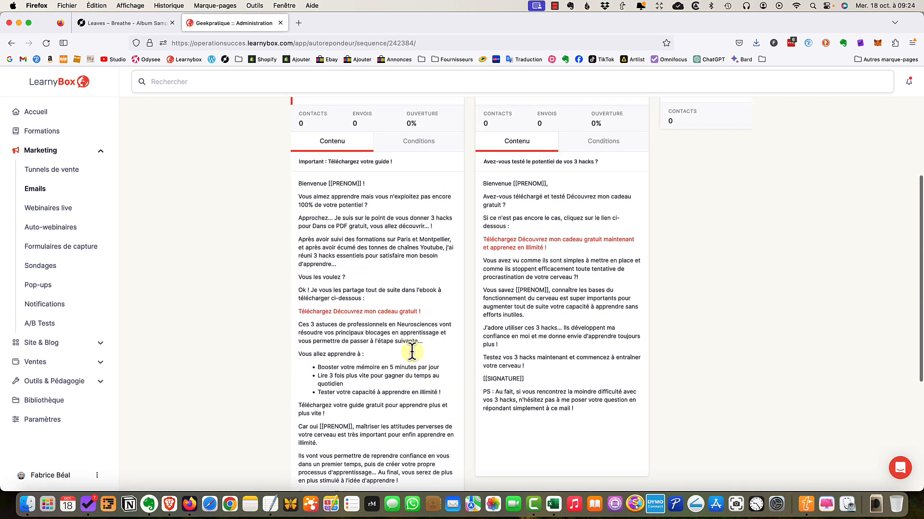
scroll(407, 352, "up", 3)
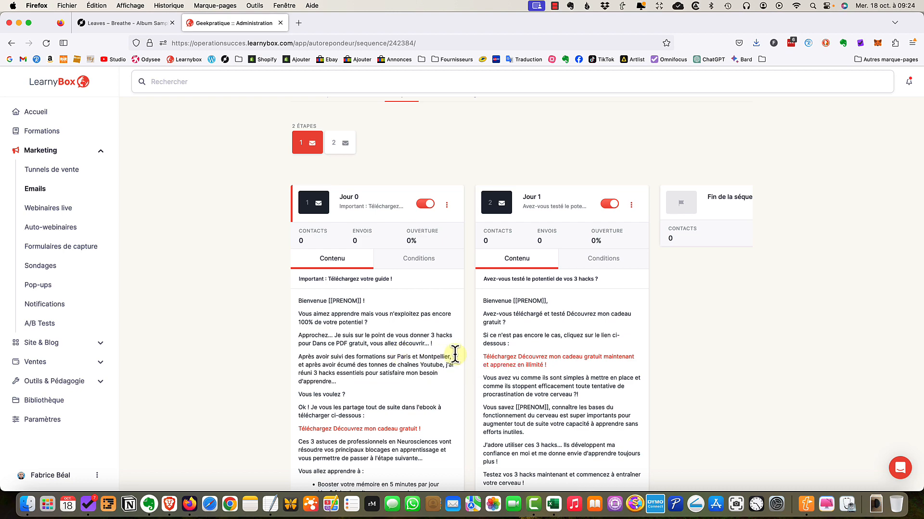
scroll(448, 360, "down", 1)
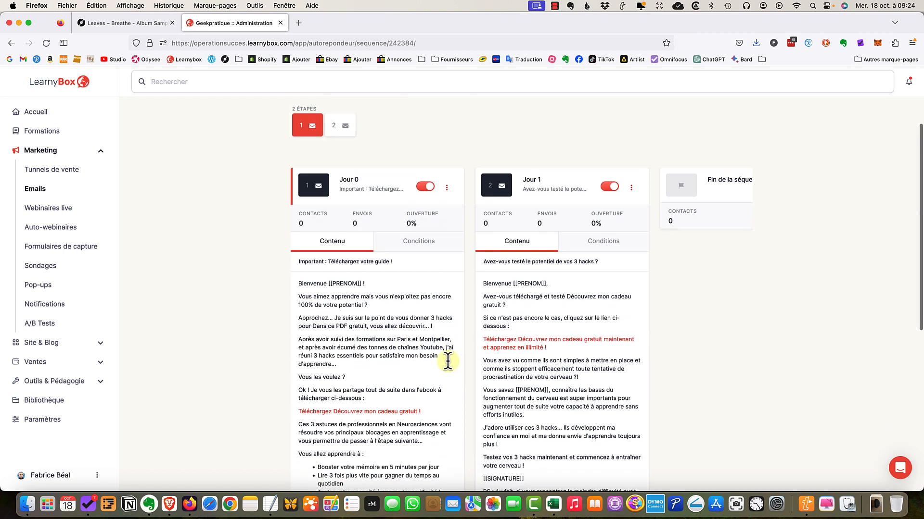
scroll(443, 361, "up", 3)
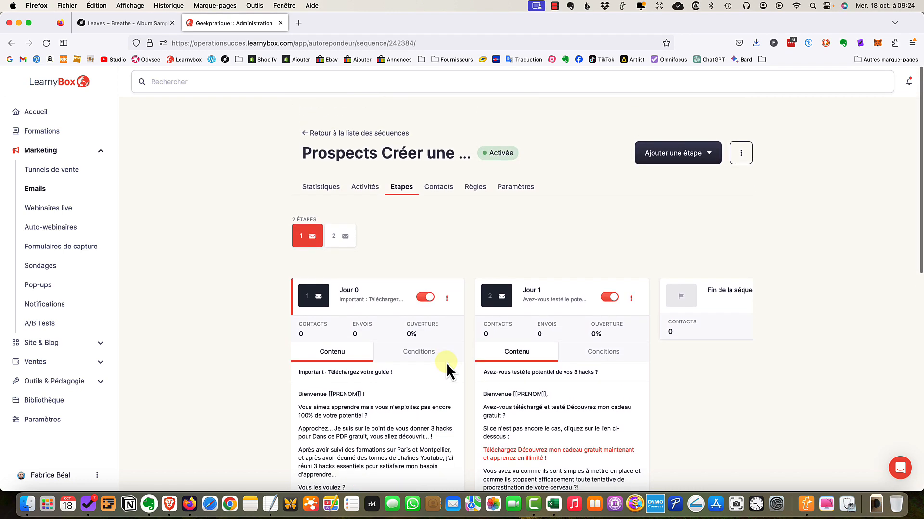
scroll(446, 363, "down", 3)
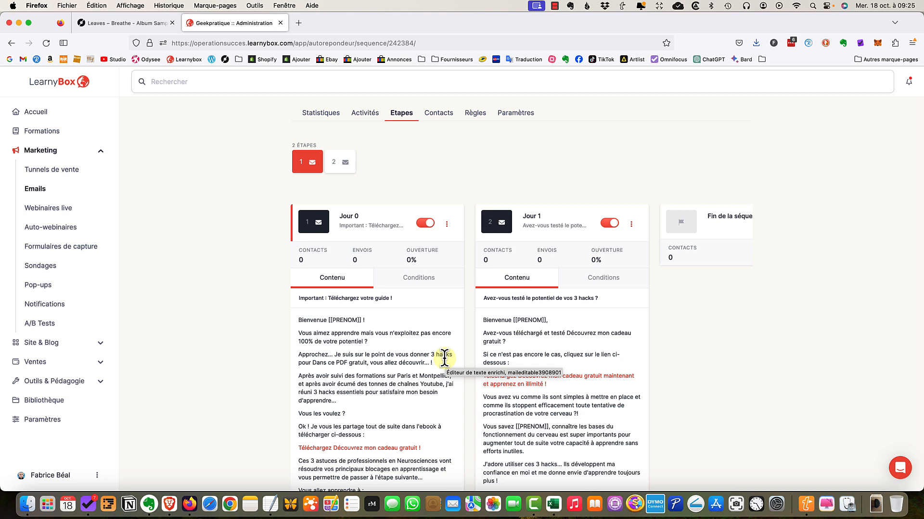
scroll(561, 362, "up", 3)
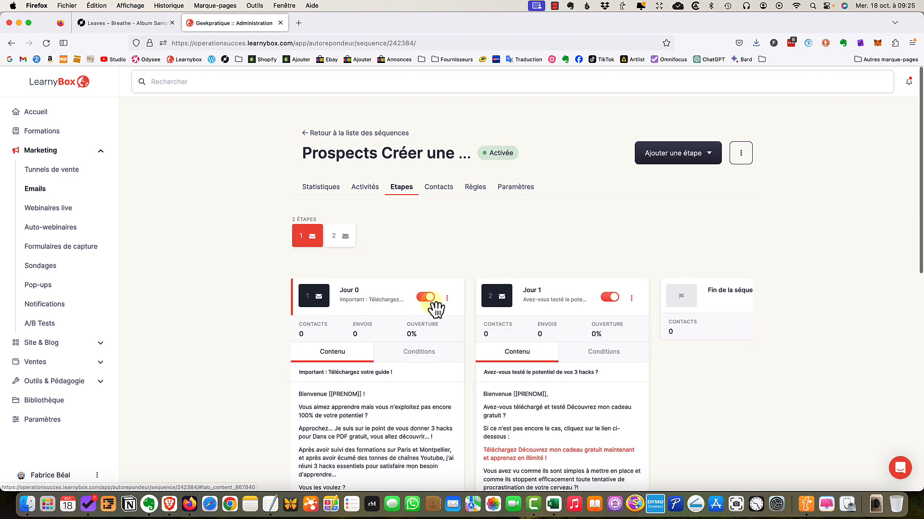
left_click(426, 302)
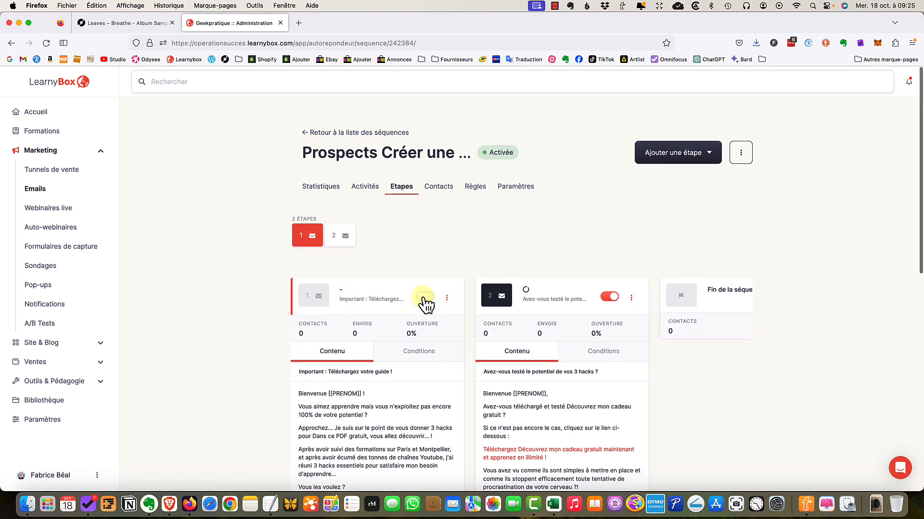
left_click(610, 299)
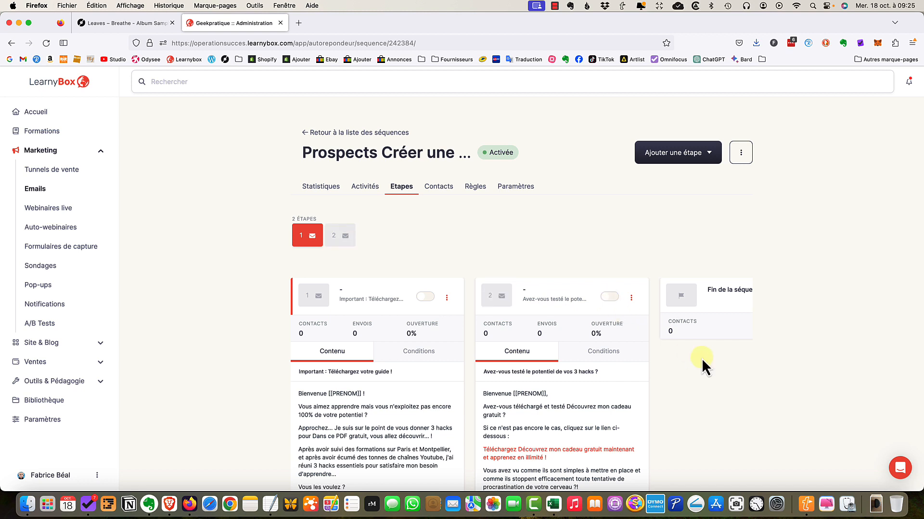
In the sequence's settings, set the registration type to Double optin and save by continuing to the sending options
scroll(500, 222, "down", 1)
left_click(518, 190)
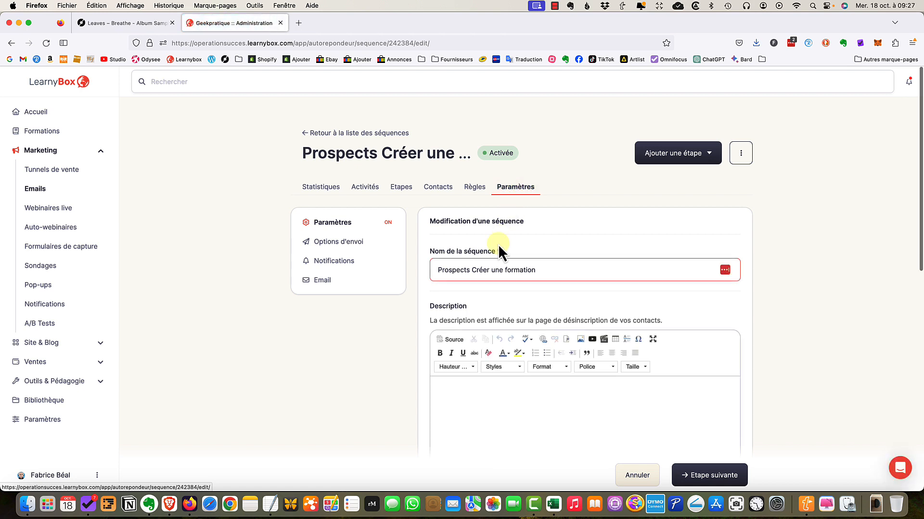
scroll(506, 258, "down", 5)
scroll(505, 258, "down", 8)
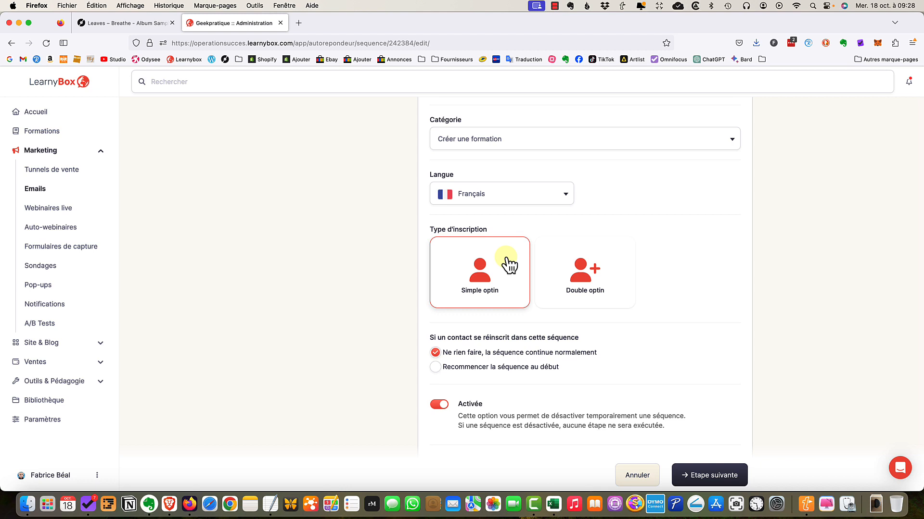
left_click(588, 277)
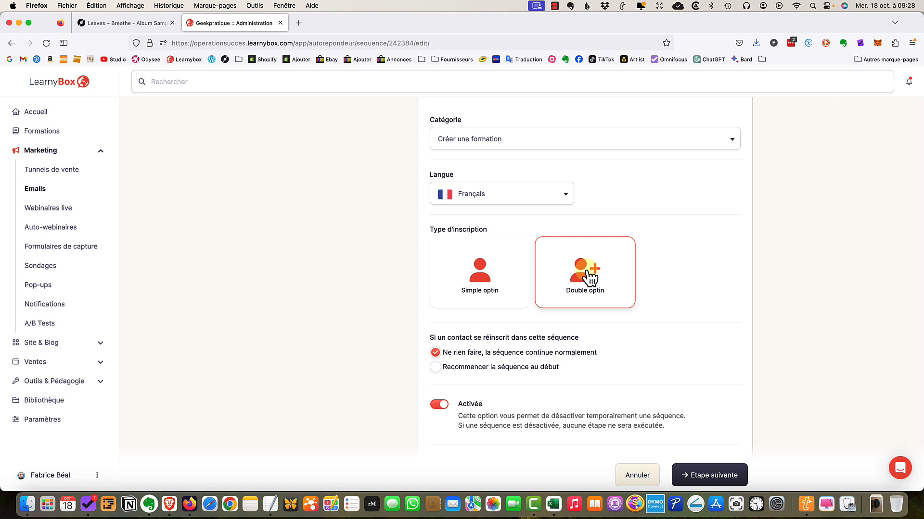
scroll(649, 318, "down", 2)
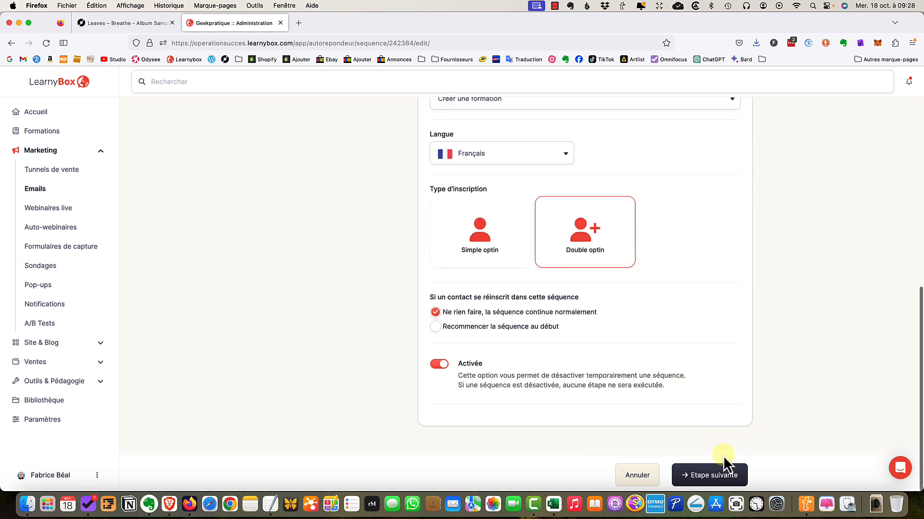
left_click(721, 477)
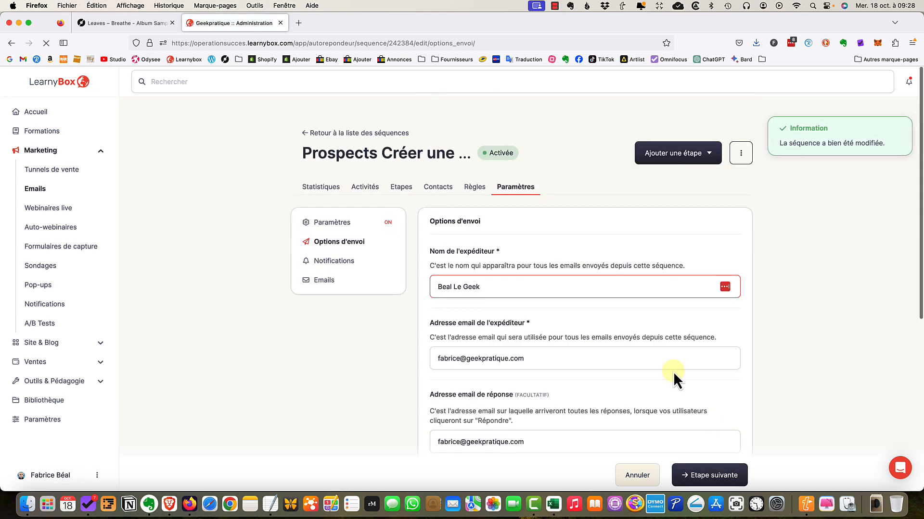
Open the "Email envoyé après l'inscription" section in the sequence's email settings, showing its subject and content
left_click(327, 282)
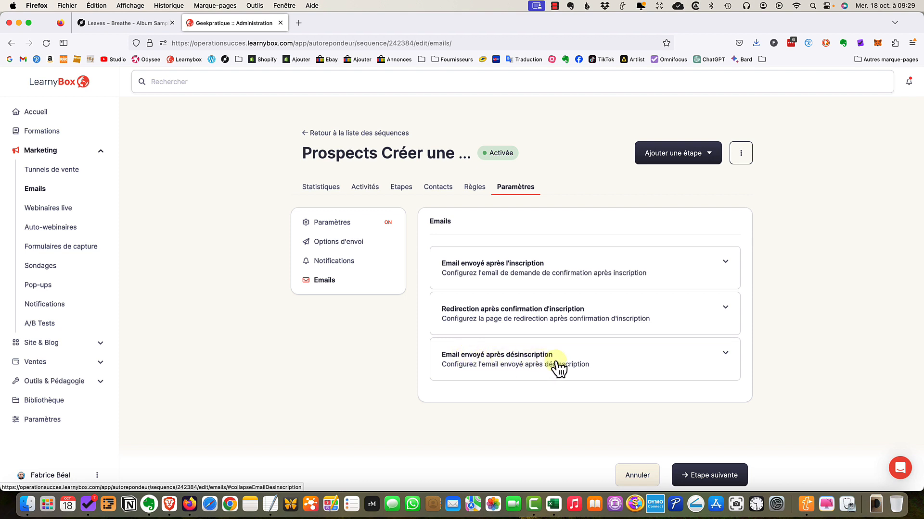
left_click(515, 270)
scroll(516, 267, "down", 2)
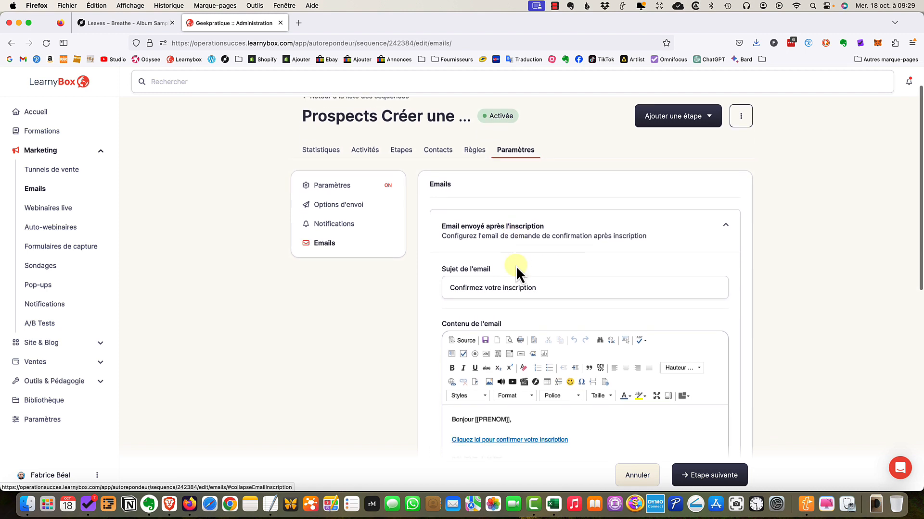
scroll(515, 267, "down", 4)
left_click(545, 189)
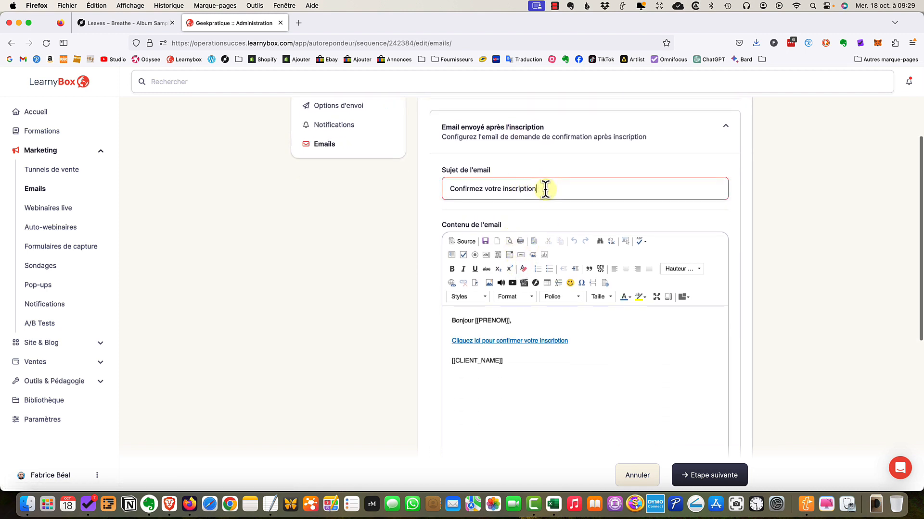
left_click(412, 105)
scroll(412, 105, "up", 1)
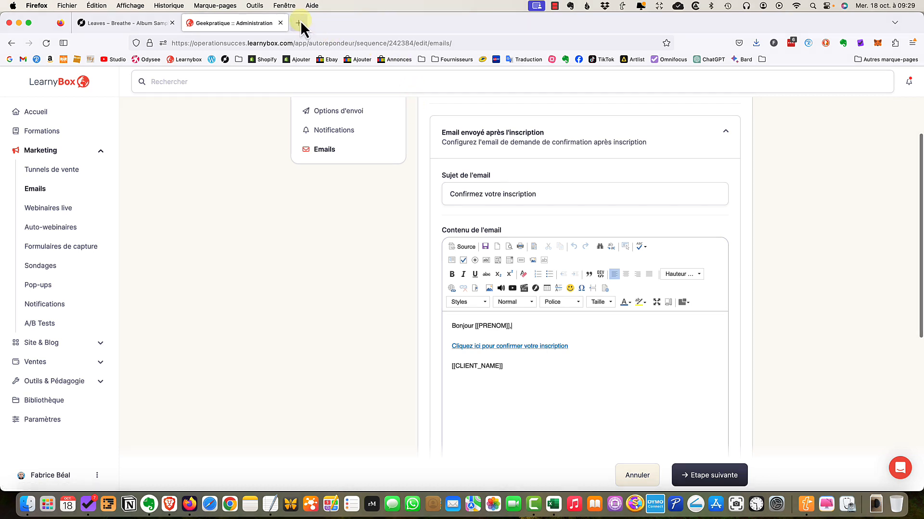
Below the greeting, insert the sender's Geekpratique introduction, the "Vous recevez cet email car..." explanation and the request to confirm the address through the link
left_click(539, 325)
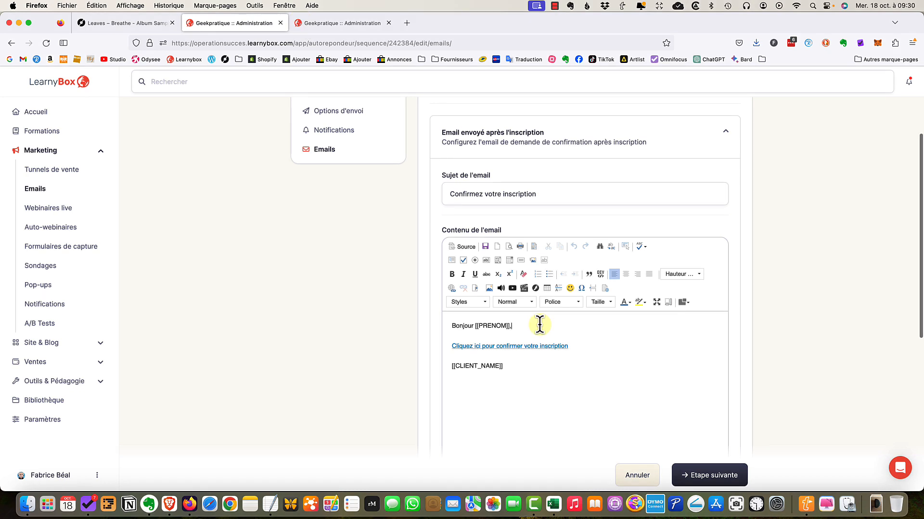
key("Return")
type("Ici Fabrice de Geekpratique, Vous recevez cet email car vous avez demandé à faire partie de mes contacts privés... J'ai cependant besoin que vous confirmiez votre adresse email avant de valider votre inscription. Il suffit pour cela de cliquer sur le lien ci-dessous :")
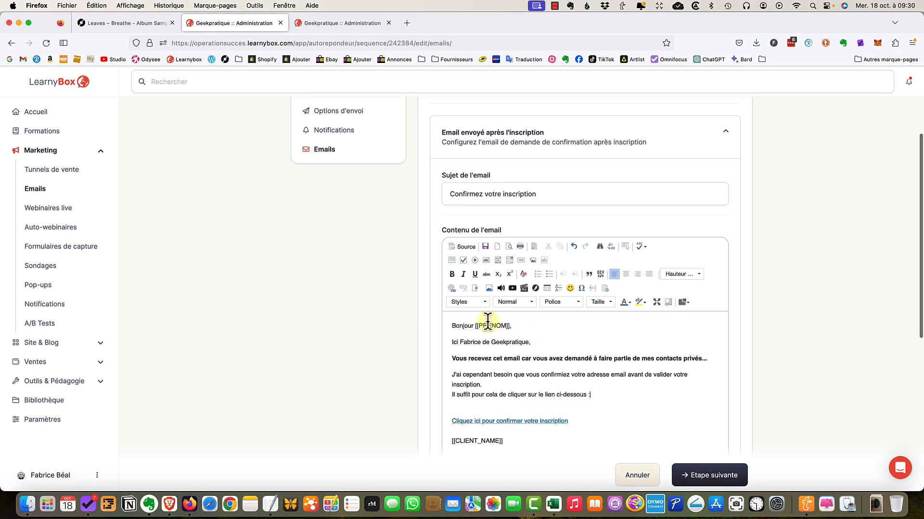
Replace "Geekpratique" in the sender's introduction line with "Créer une Formation"
left_click_drag(529, 342, 490, 342)
type("Cré")
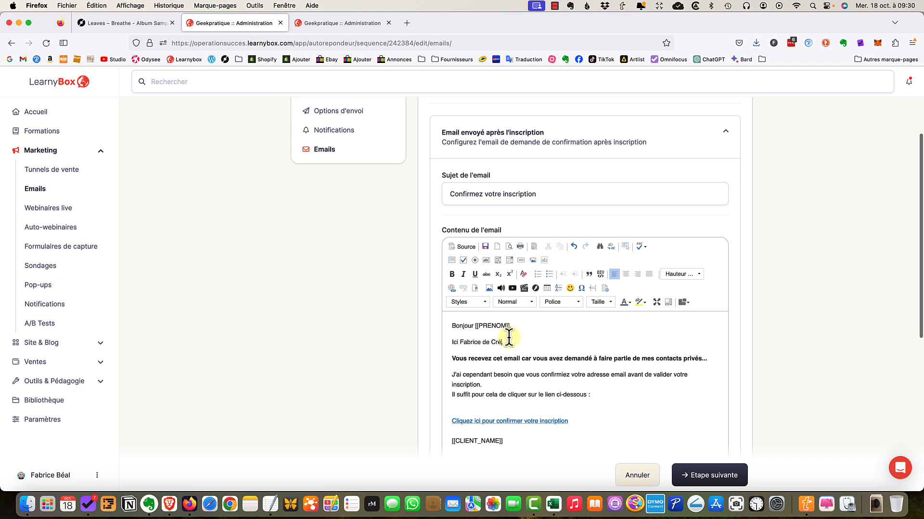
type("erLine,")
type("Formation,")
left_click(531, 358)
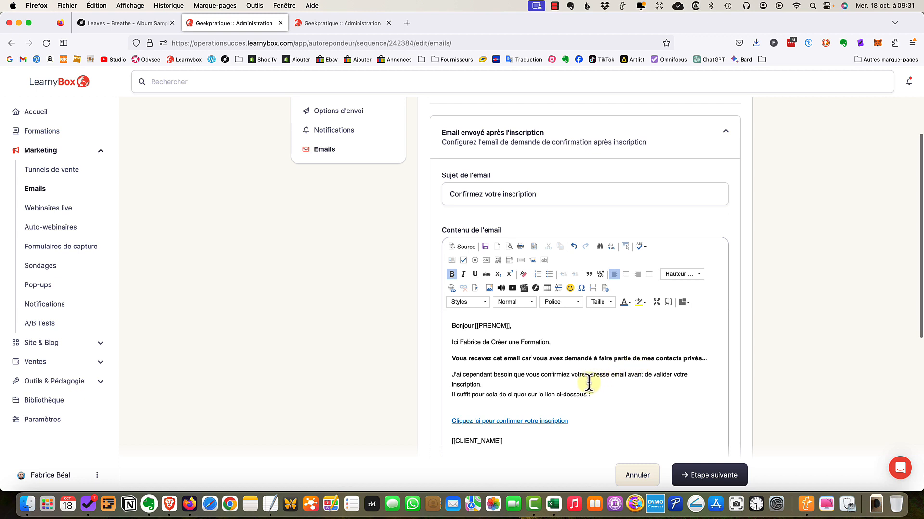
Remove the extra blank line above the confirmation link and paste the non-confirmation note and the welcome gift paragraphs below the link
scroll(588, 385, "down", 1)
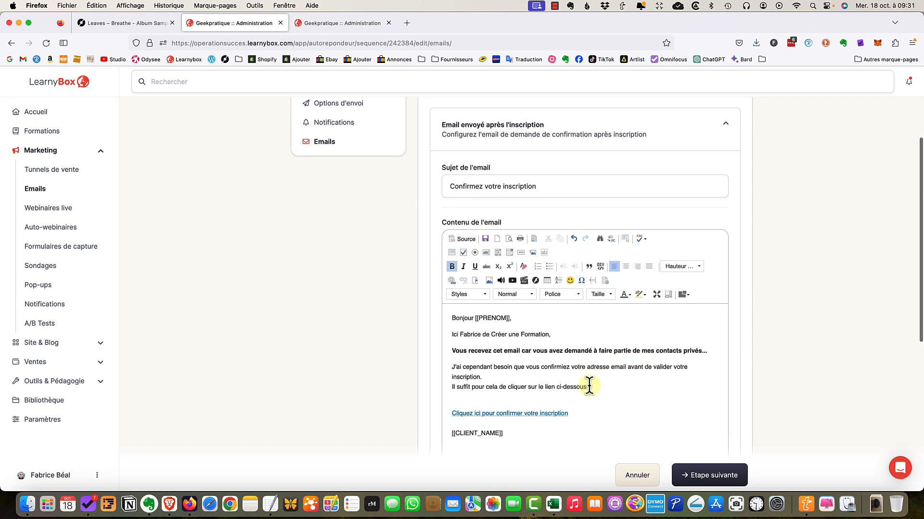
left_click(617, 383)
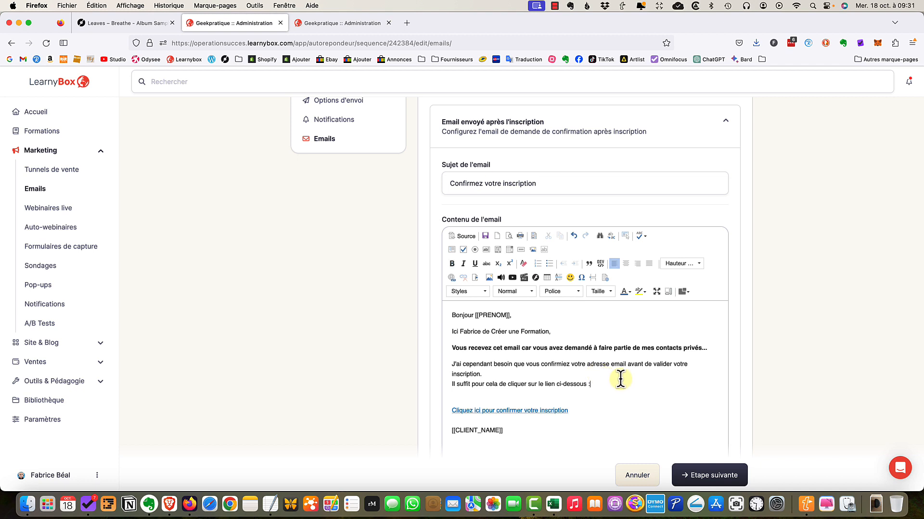
key("Delete")
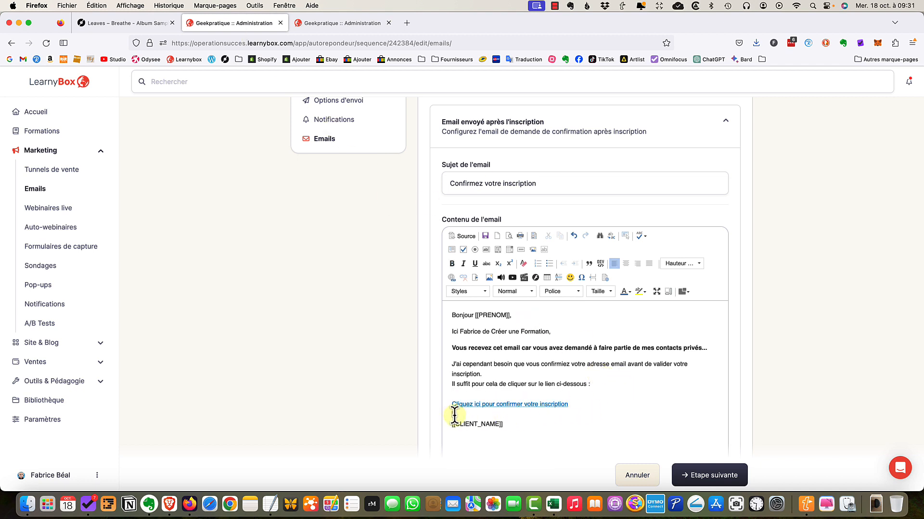
key("Return")
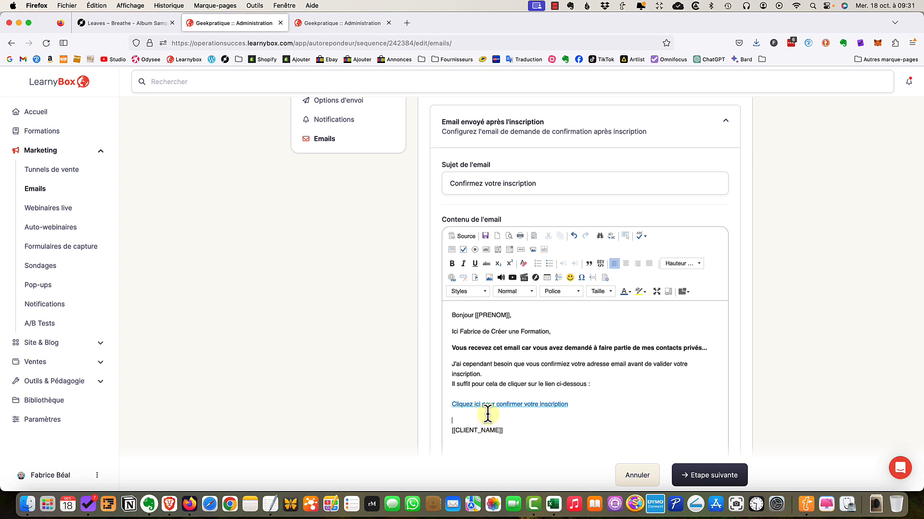
key("Return")
key("super+v")
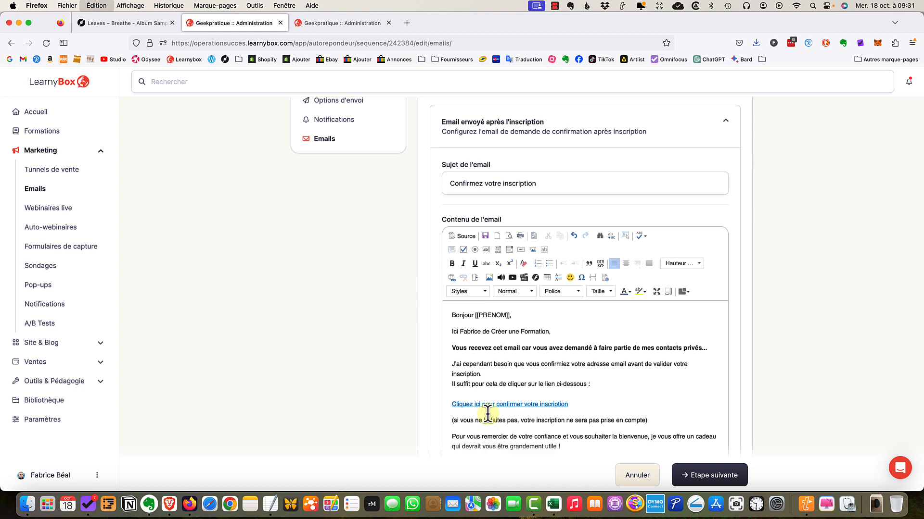
Delete the welcome gift paragraphs, from "Pour vous remercier de votre confiance" to "tout de suite après validation :"
scroll(524, 393, "down", 2)
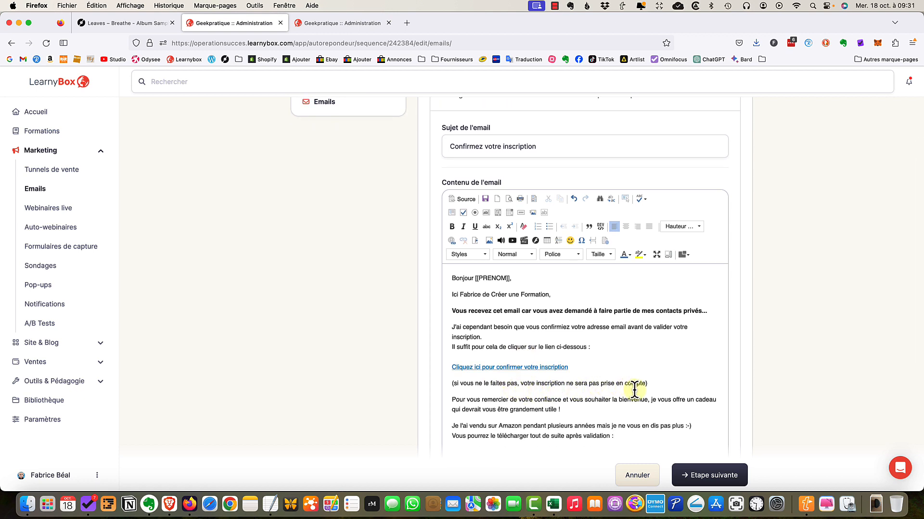
scroll(589, 401, "down", 1)
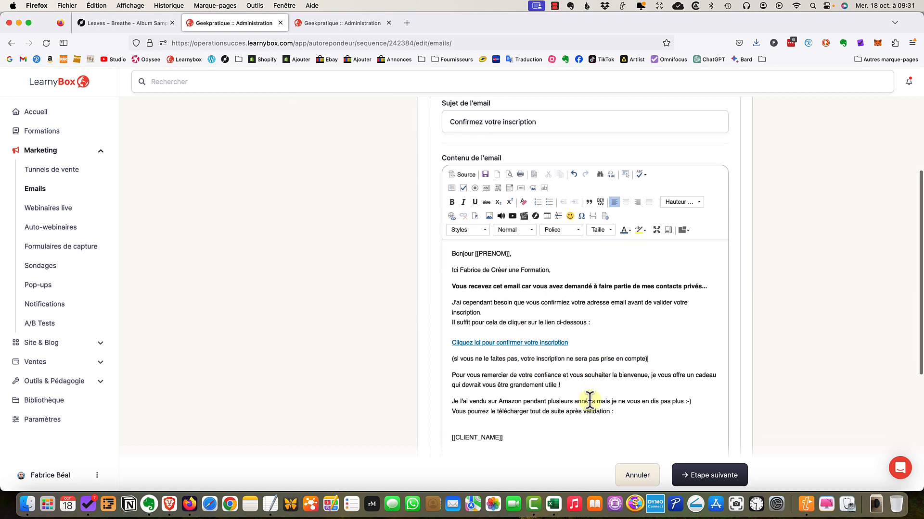
left_click(596, 384)
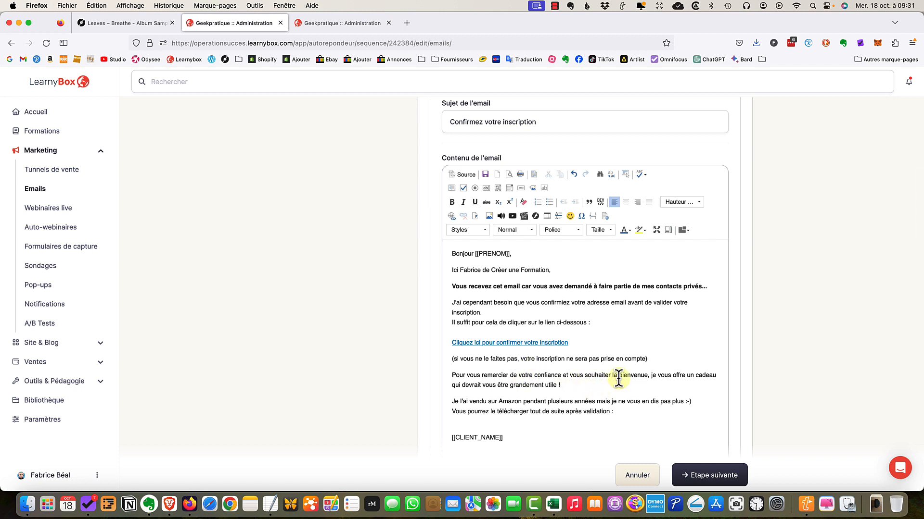
left_click(573, 378)
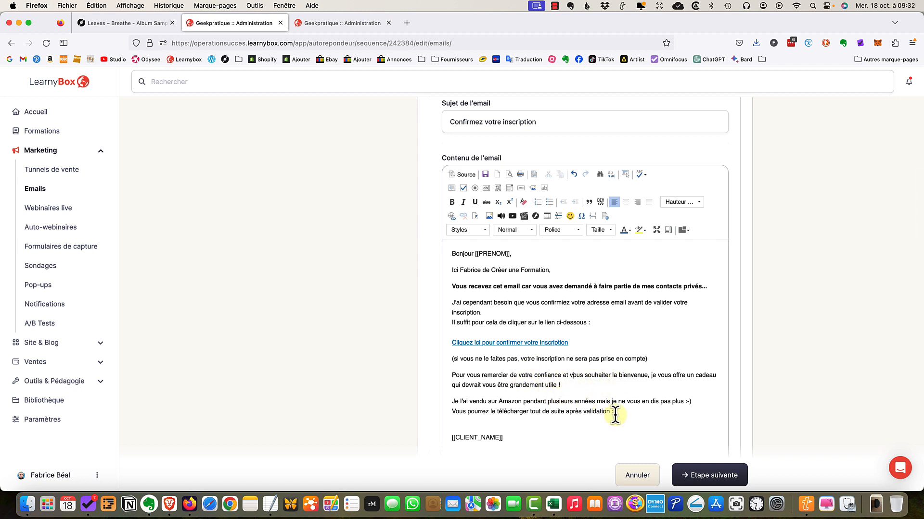
left_click_drag(625, 413, 441, 373)
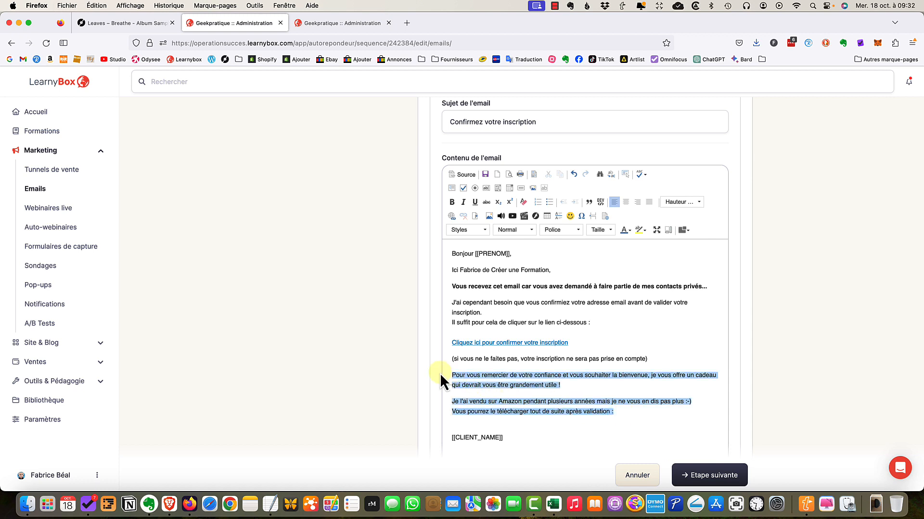
key("BackSpace")
key("BackSpace")
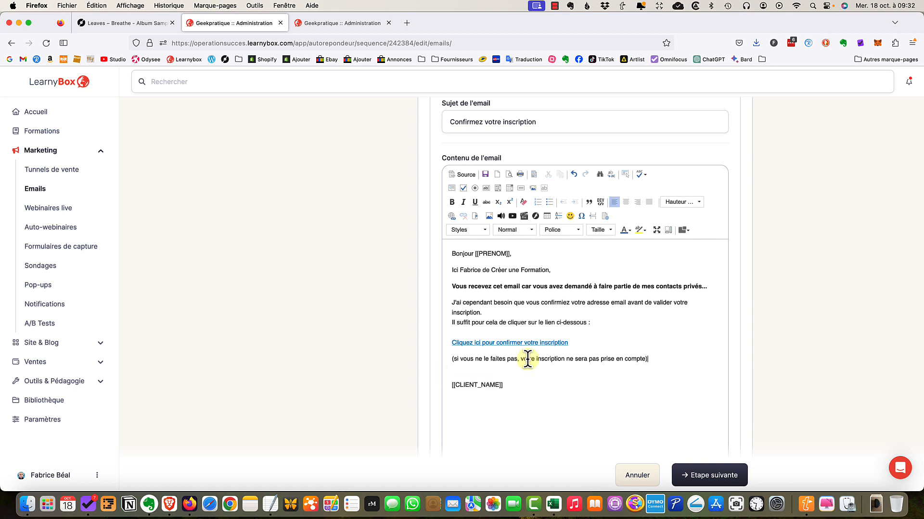
Move the note "(si vous ne le faites pas, votre inscription ne sera pas prise en compte)" to just after "le lien ci-dessous"
left_click_drag(648, 358, 449, 358)
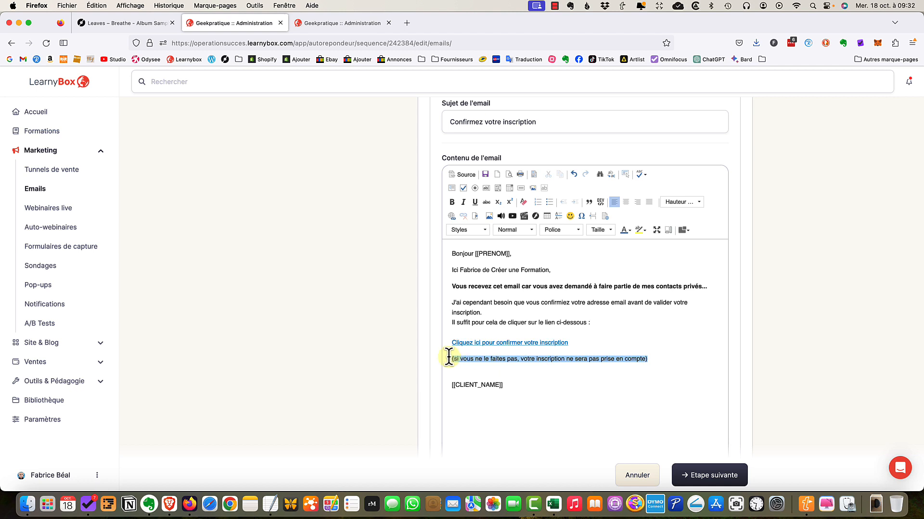
right_click(498, 360)
left_click(537, 366)
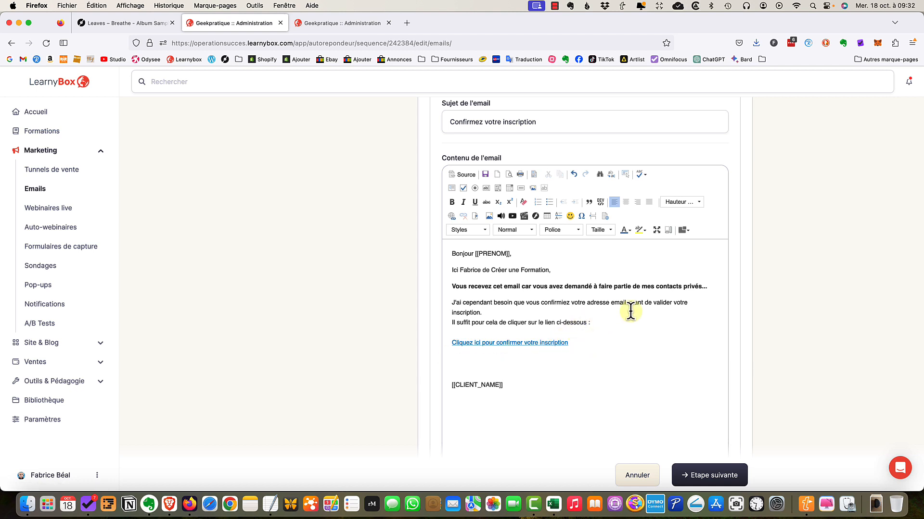
key("super+v")
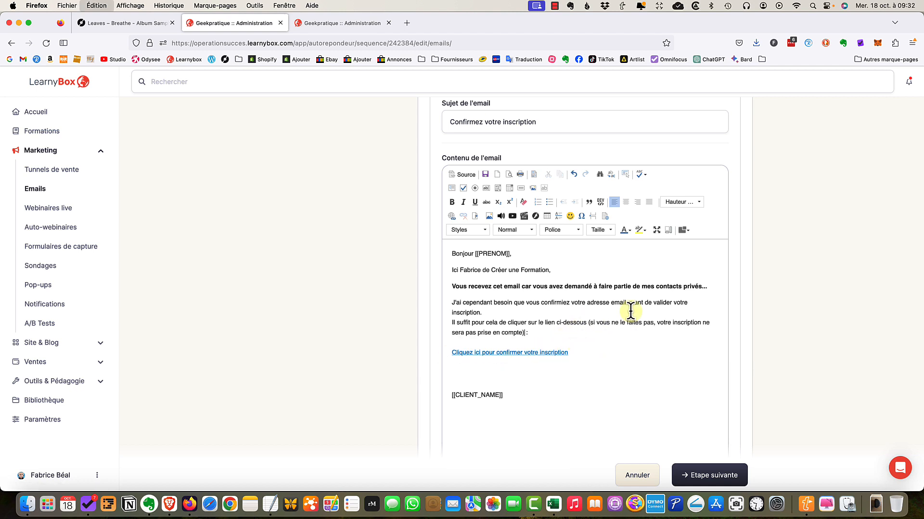
Paste the closing line "A tout de suite de l'autre côté !" below the link and replace the [[CLIENT_NAME]] placeholder with the sender's first name
left_click(527, 369)
key("super+v")
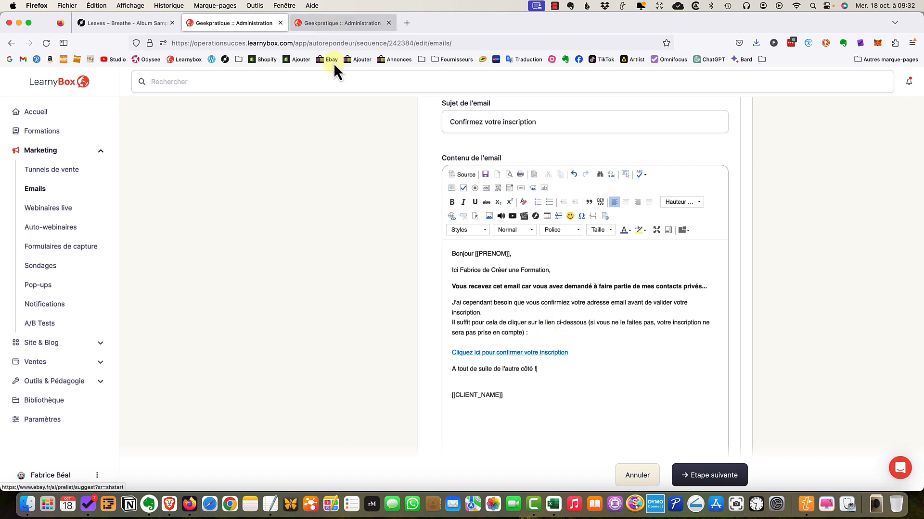
left_click(332, 24)
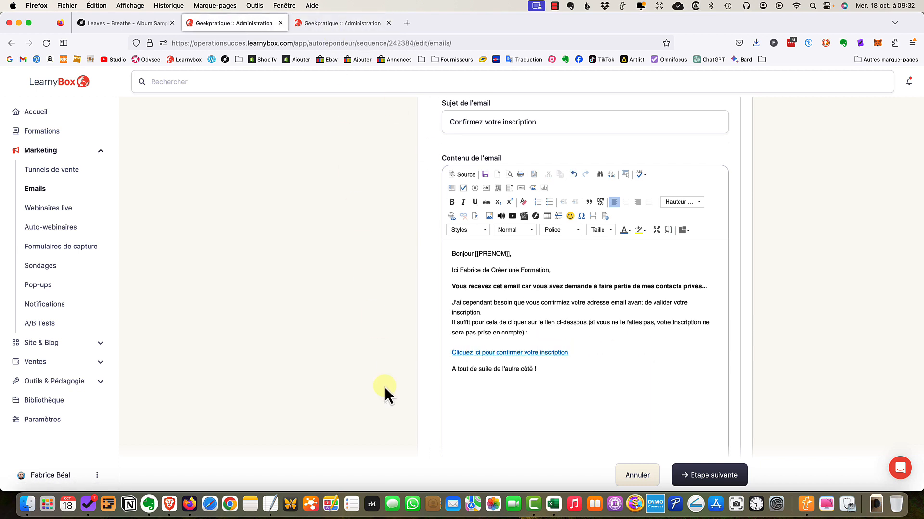
type("Fabrice")
Make the "Cliquez ici pour confirmer votre inscription" link bold
left_click_drag(582, 352, 372, 351)
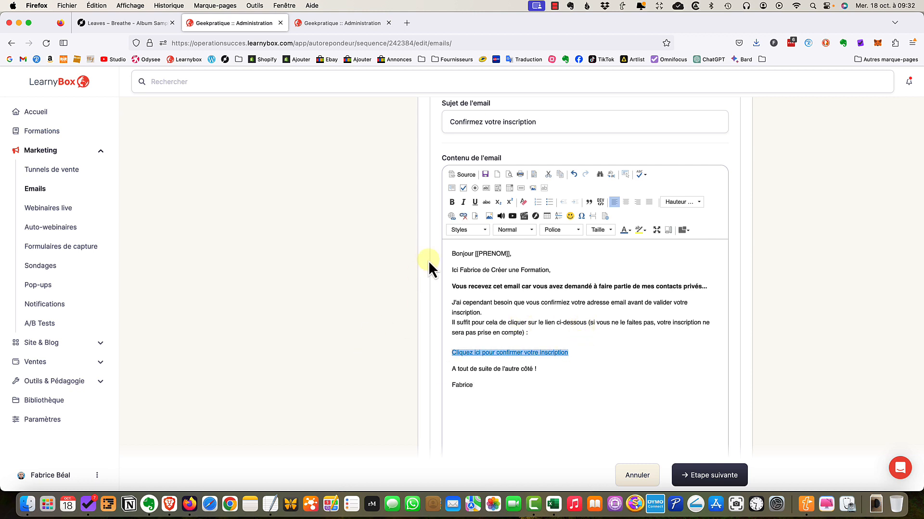
left_click(452, 202)
left_click(608, 333)
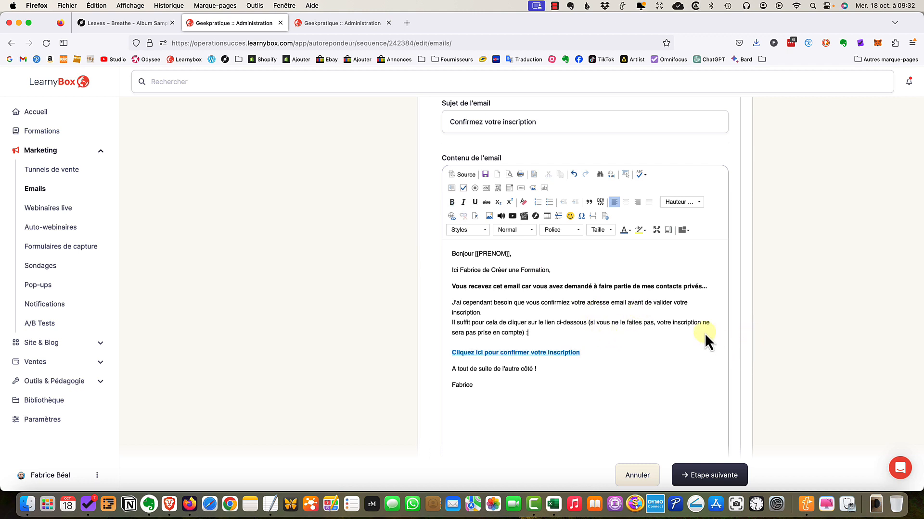
Remove the extra blank line above the confirmation link and validate the email to continue to the next stage
key("Delete")
key("Delete")
key("Return")
left_click(676, 317)
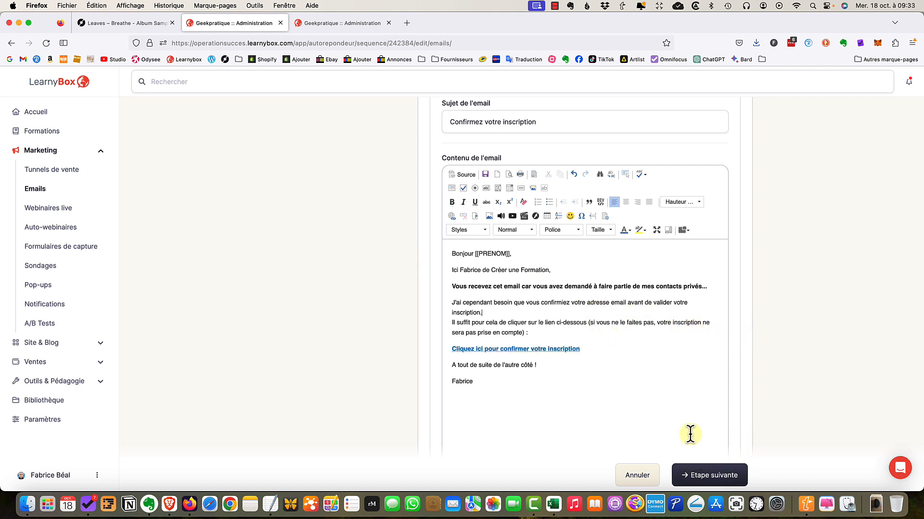
left_click(710, 476)
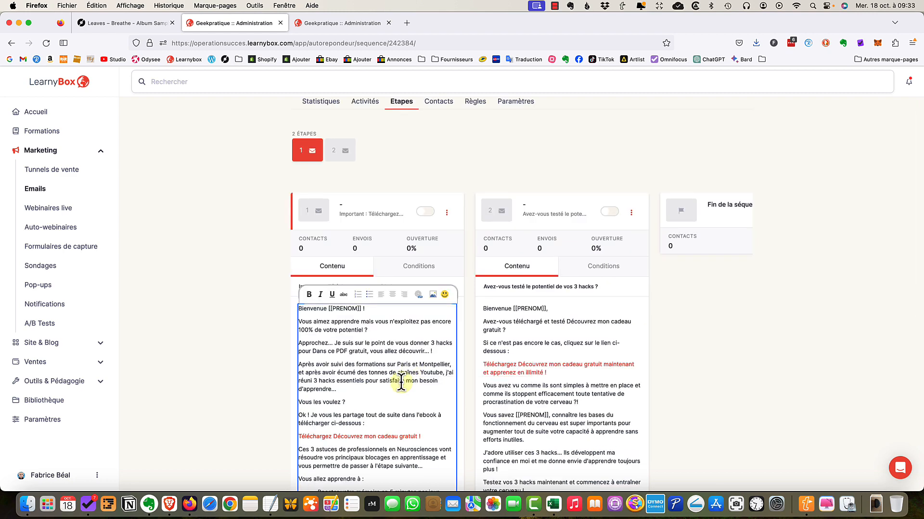
Review the contents and activation states of the two emails in the "Prospects Créer une ..." sequence
scroll(401, 382, "up", 1)
scroll(401, 382, "up", 1)
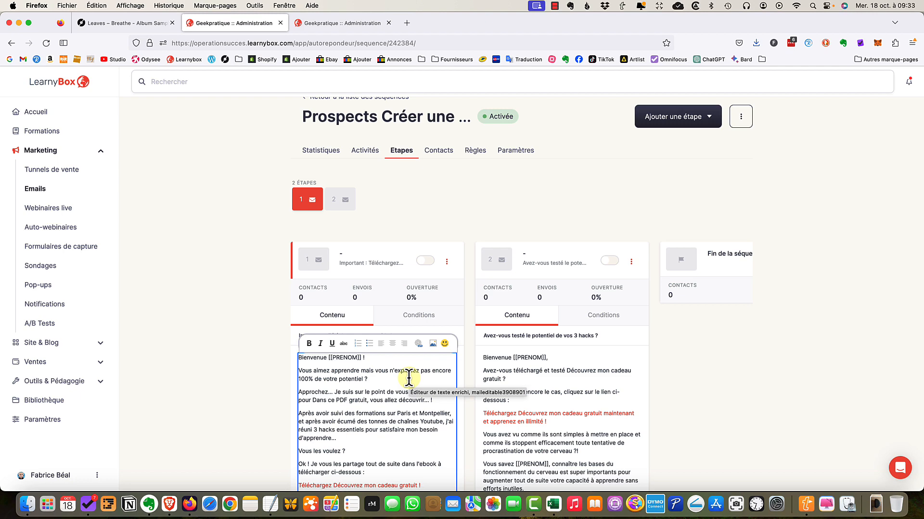
scroll(374, 255, "up", 2)
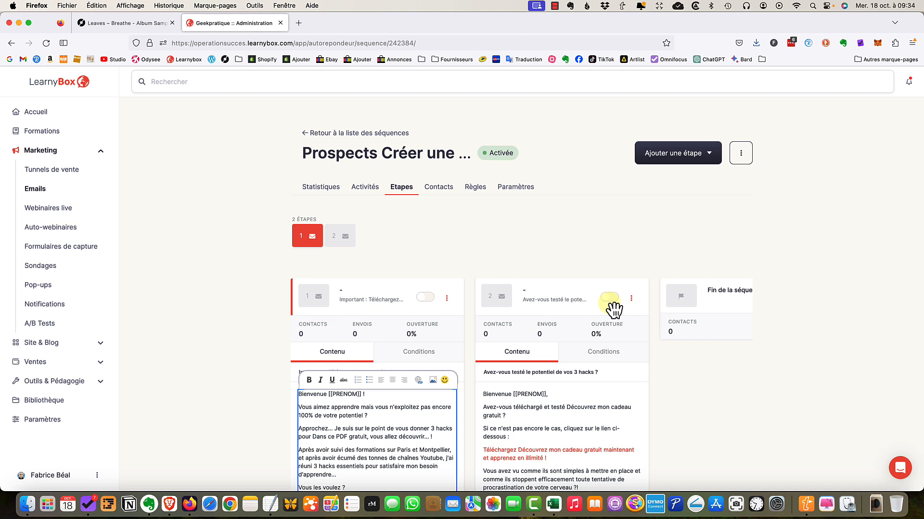
scroll(572, 260, "down", 3)
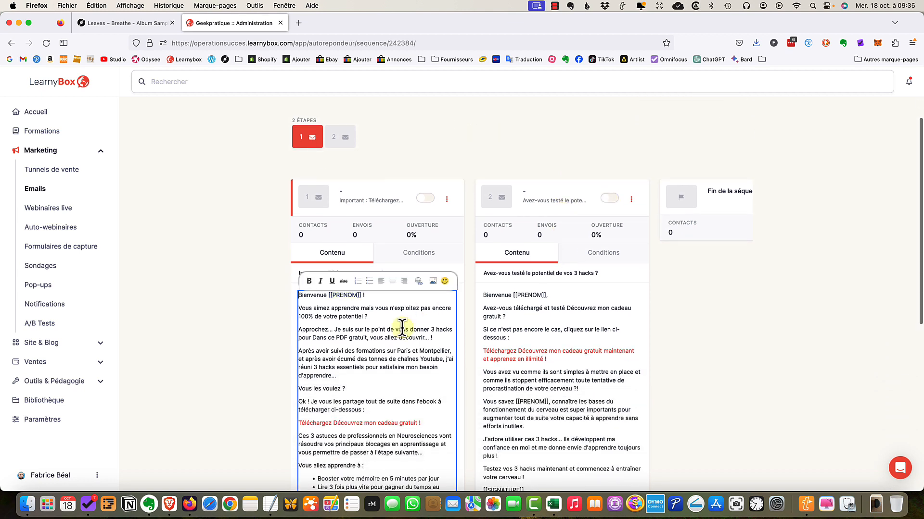
left_click(401, 329)
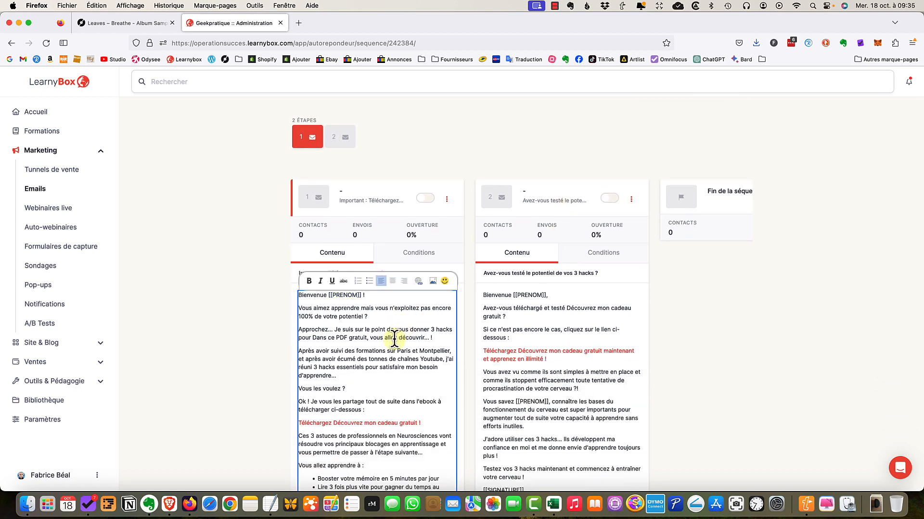
scroll(396, 337, "down", 1)
scroll(394, 340, "down", 8)
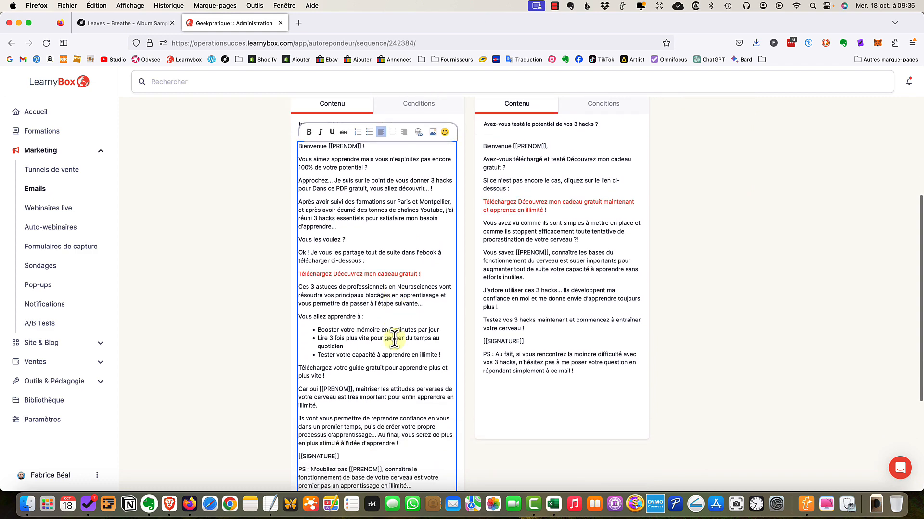
scroll(394, 340, "up", 5)
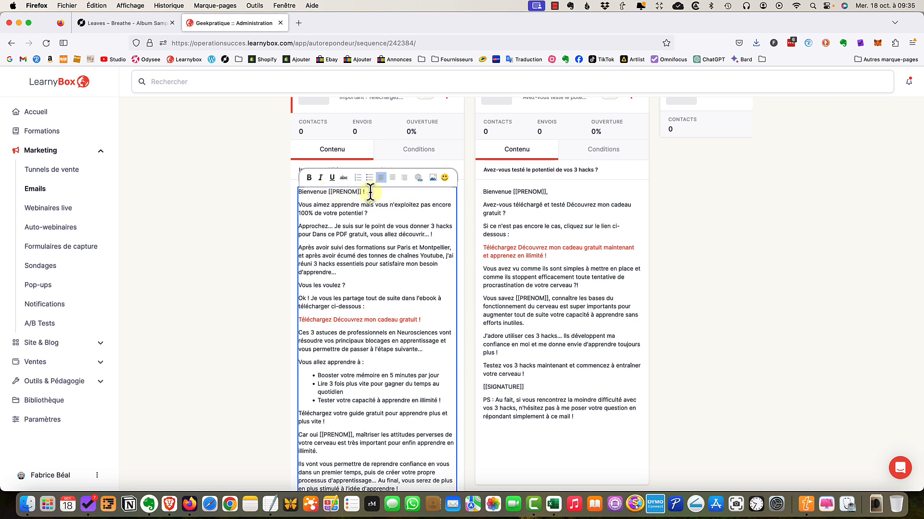
Delete the whole body of the first email below the greeting "Bienvenue [[PRENOM]] !"
left_click(380, 211)
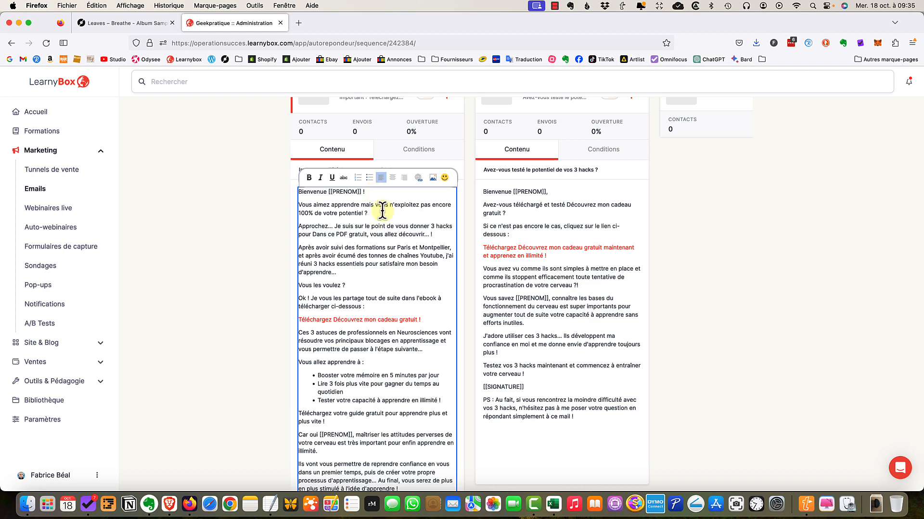
scroll(380, 259, "down", 5)
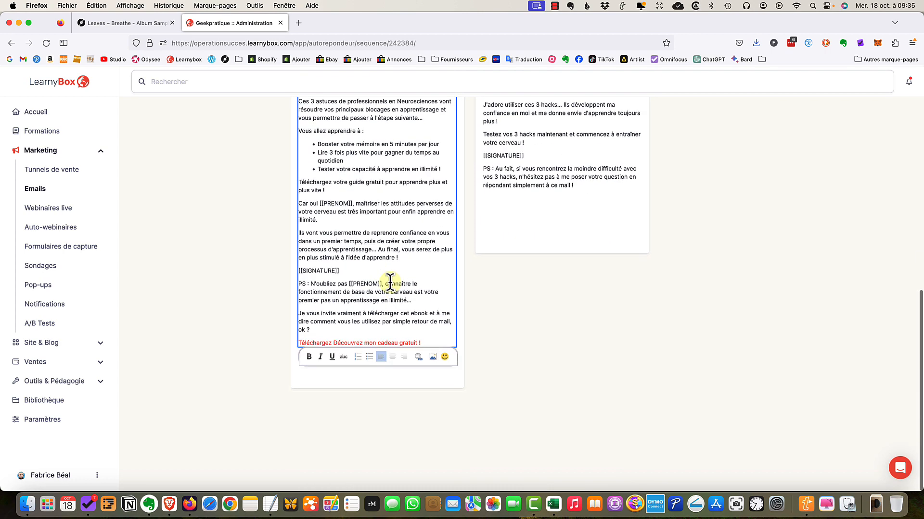
left_click_drag(426, 356, 334, 295)
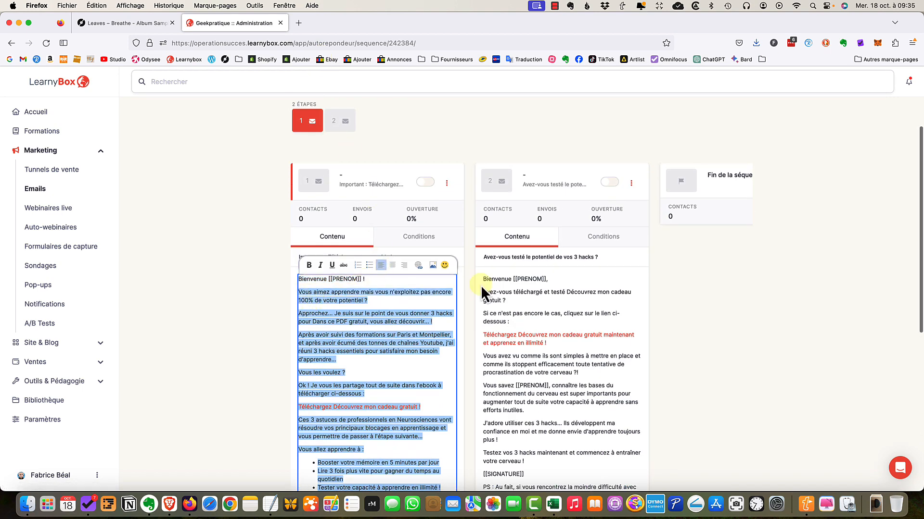
key("BackSpace")
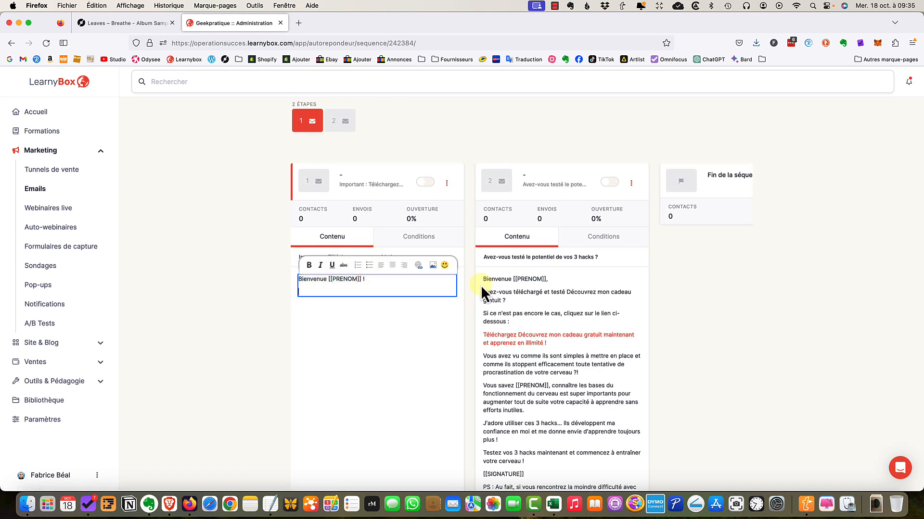
Write "Désormais vous faites partie de mes abonnés et je vous enverrai un message pour vous informer des nouvelles publication" below the greeting
type("Désormais vous faites partie de mes abonnés et ")
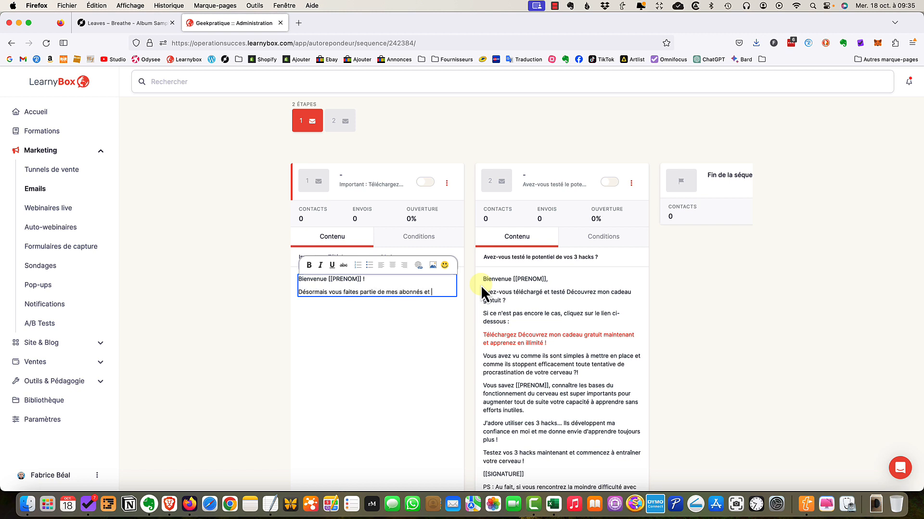
type("je vous enverrai u")
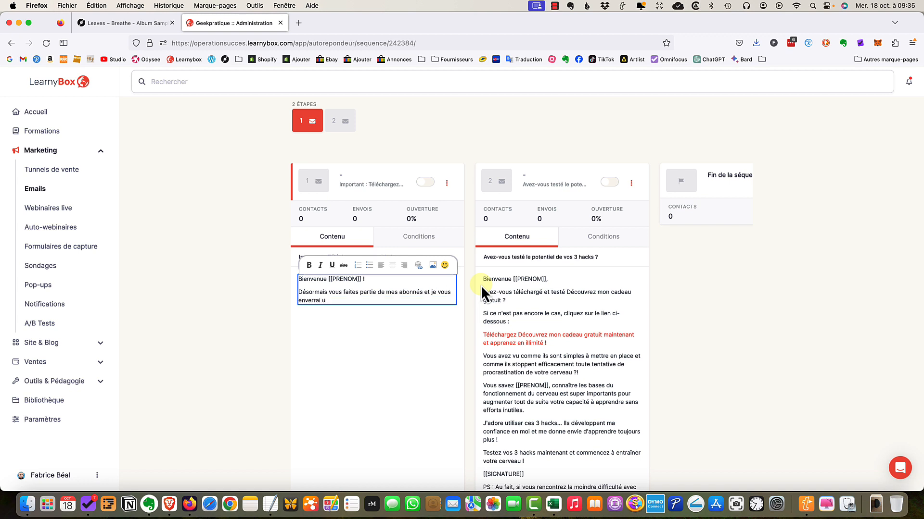
type("n message pour vous informer des nouvelles publication")
Insert the line "Merci de m'avoir fait confiance" with a smiling emoticon between the greeting and the subscriber paragraph
key("Return")
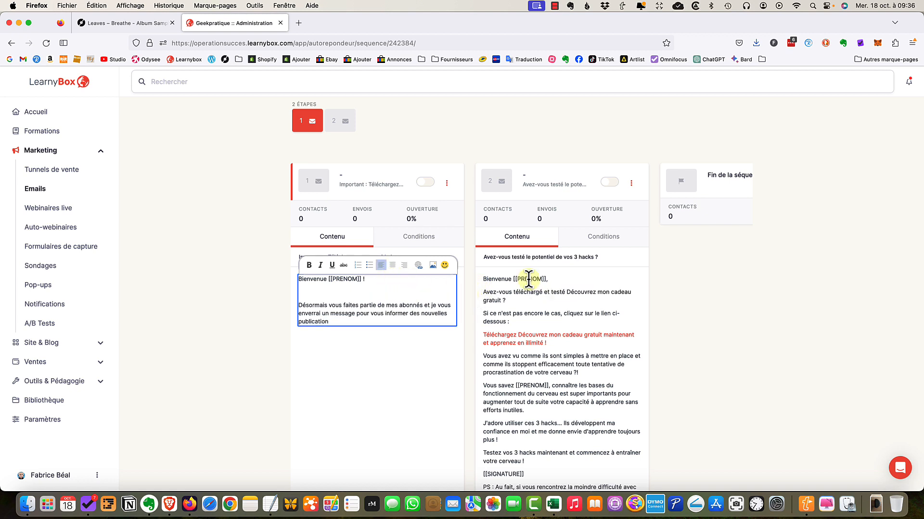
type("Merci de m'avoir fait confiance")
left_click(444, 265)
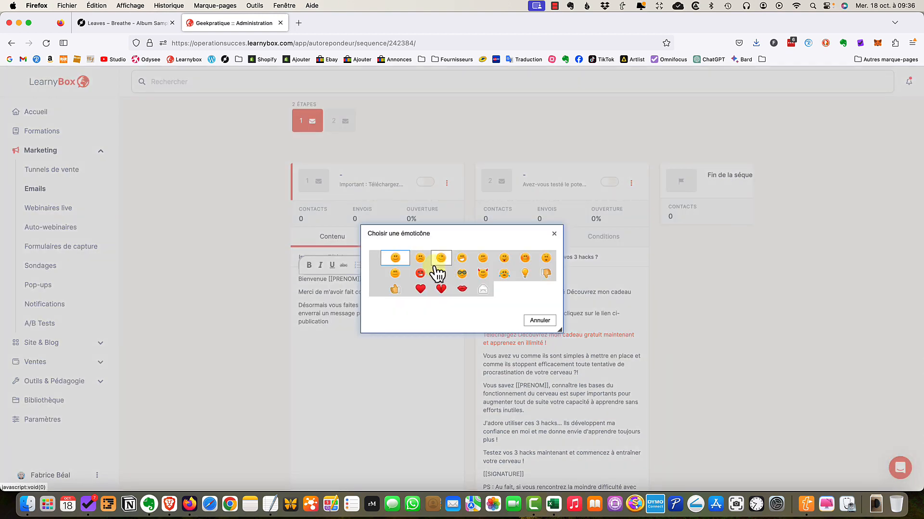
left_click(401, 262)
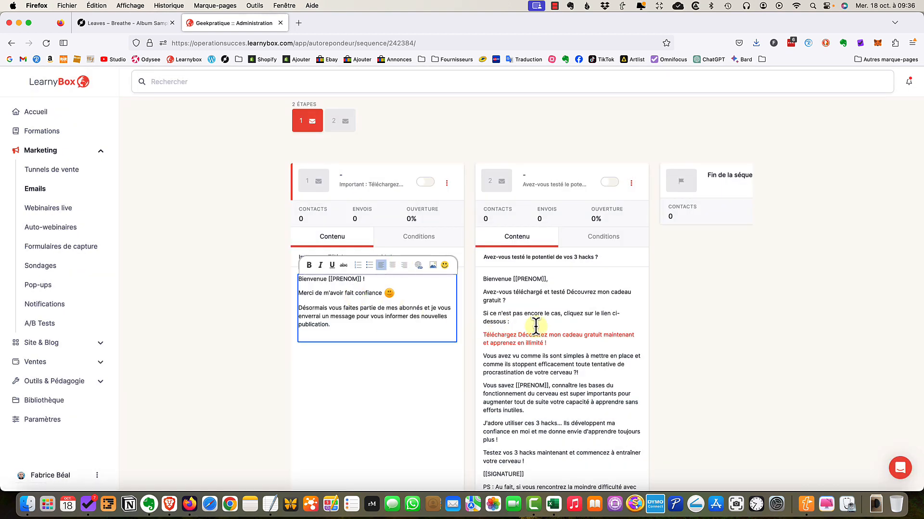
End the first email with "A très vite !" and the sender's first name, then leave the text editing
type("très vite !")
key("Return")
type("Fabrice")
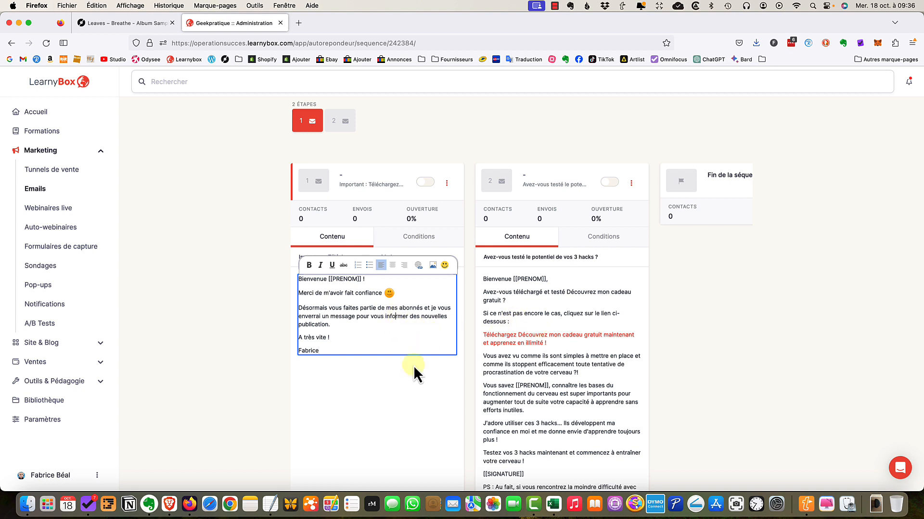
left_click(401, 382)
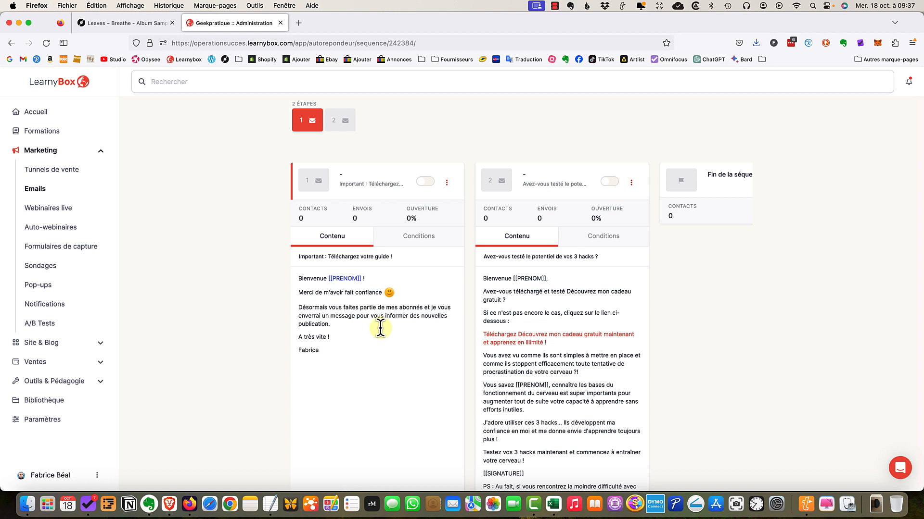
Activate the first email of the sequence
left_click(425, 182)
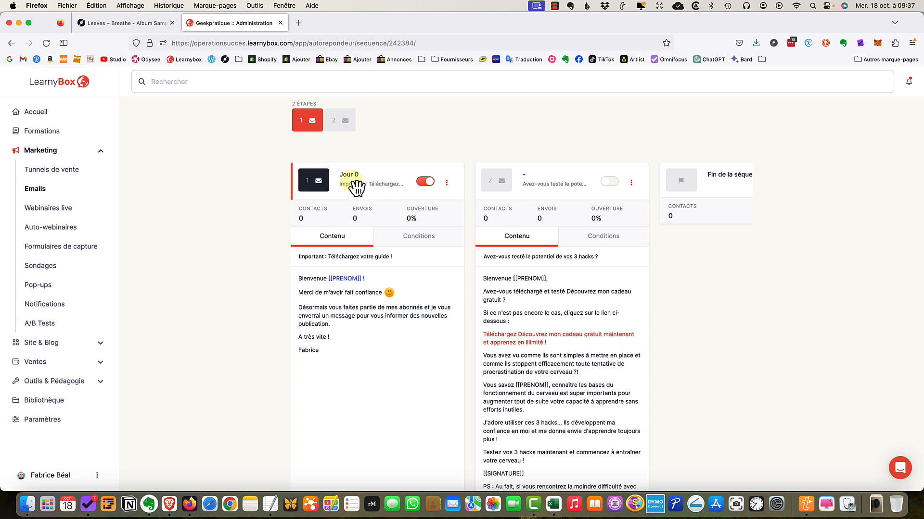
scroll(546, 260, "up", 3)
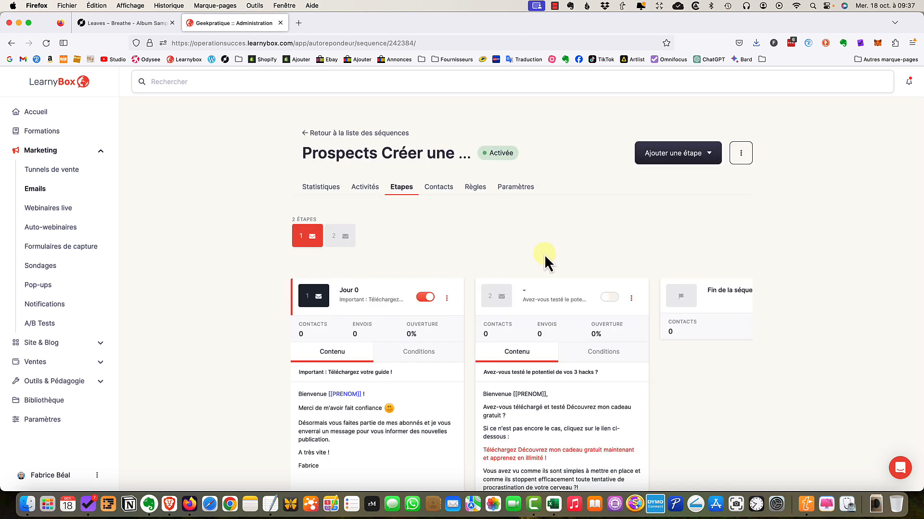